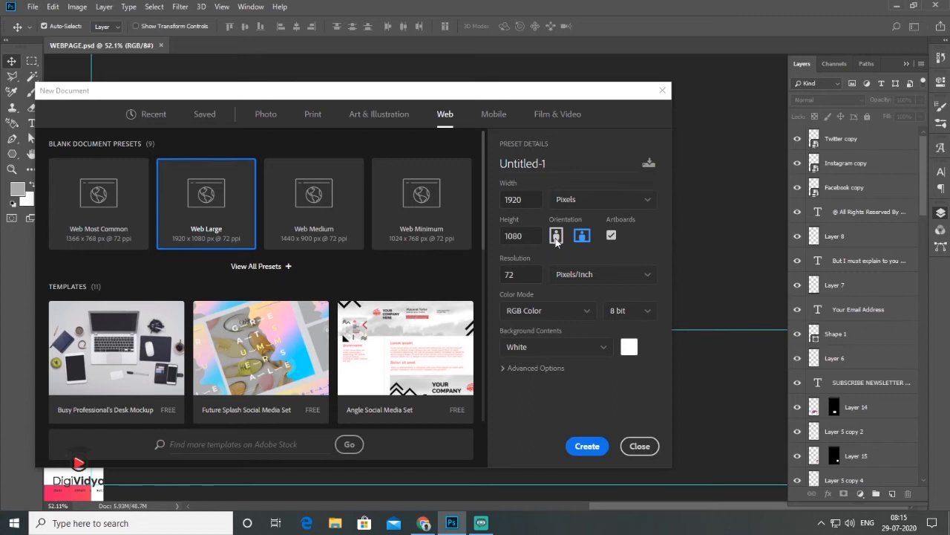
Create a new portrait web document at 1080 x 1920 pixels from the Web Large preset
click(556, 237)
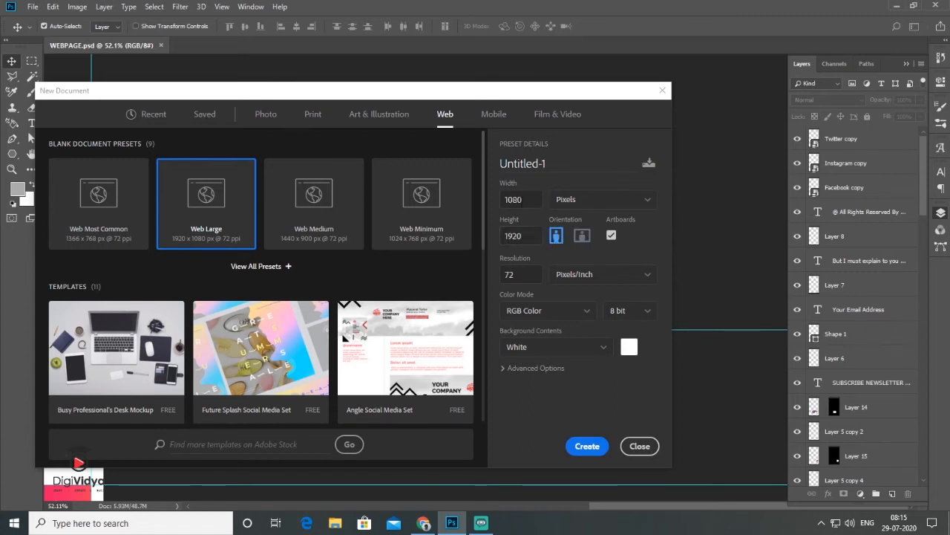
click(587, 447)
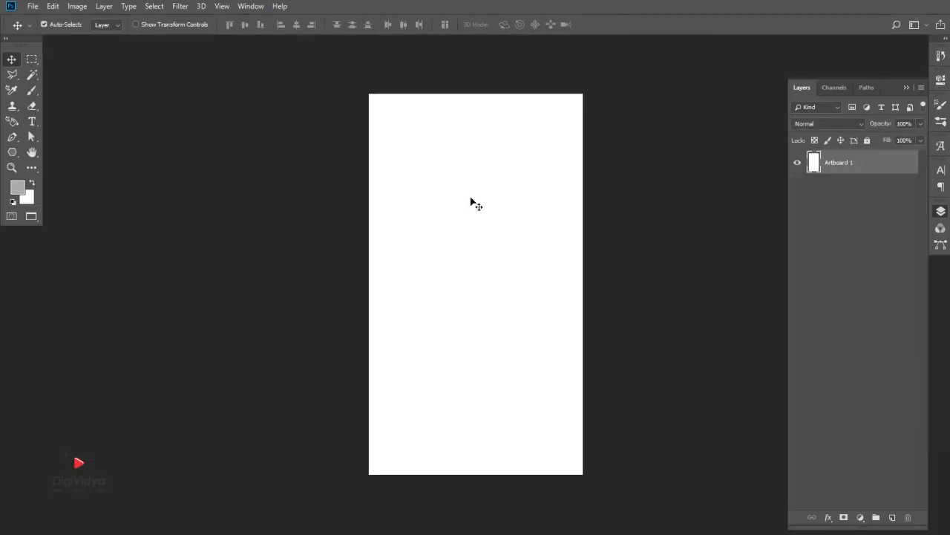
Add a horizontal guide at 620 px on the new artboard
click(221, 6)
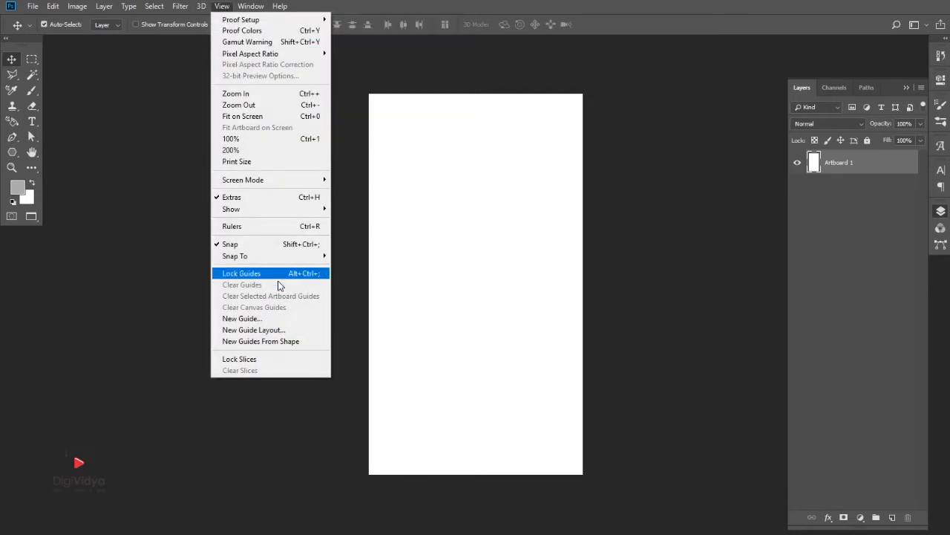
click(289, 320)
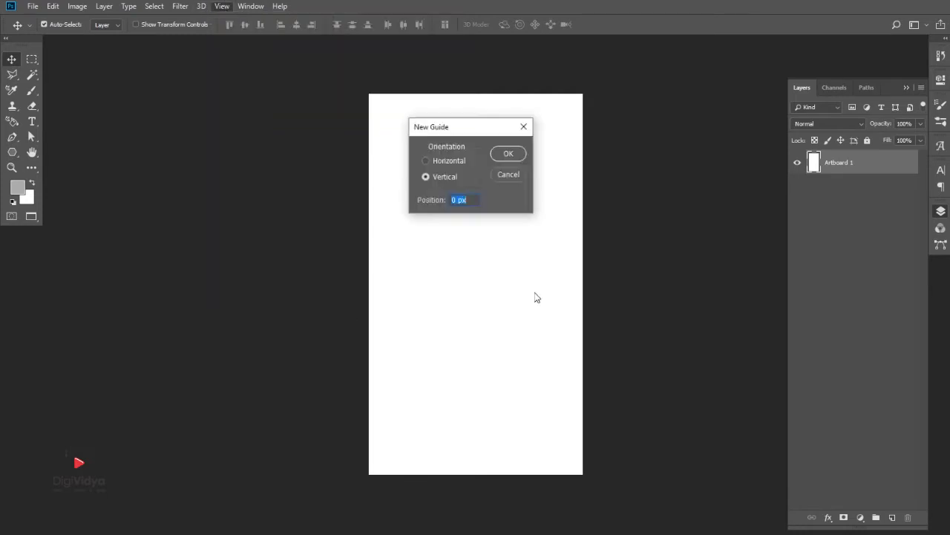
click(457, 161)
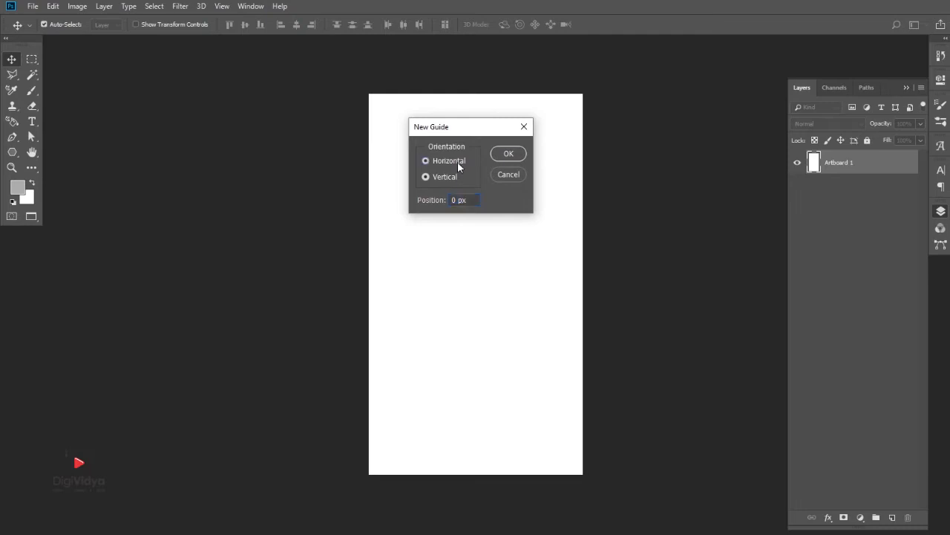
click(453, 200)
text(620)
key(Return)
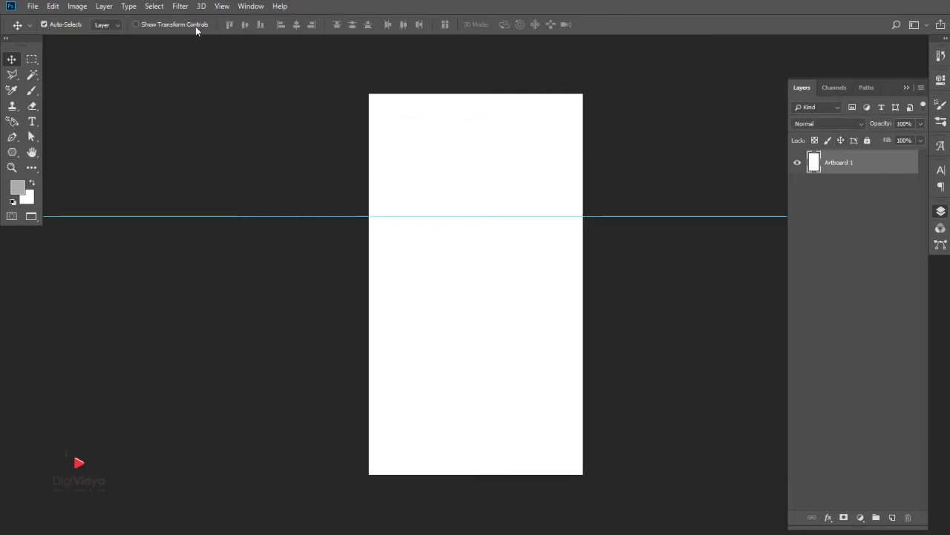
Add two more horizontal guides, one at 1620 px and one at 1120 px
click(221, 6)
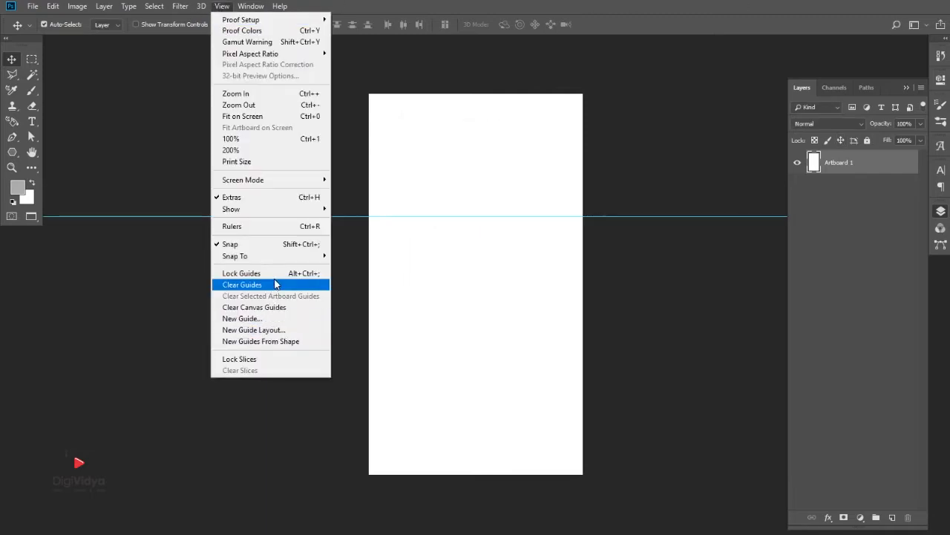
click(275, 319)
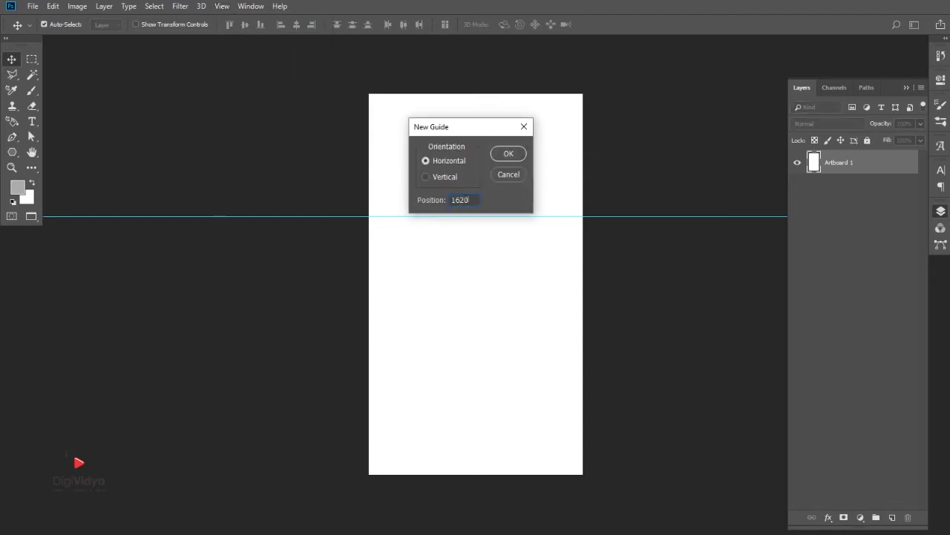
key(Return)
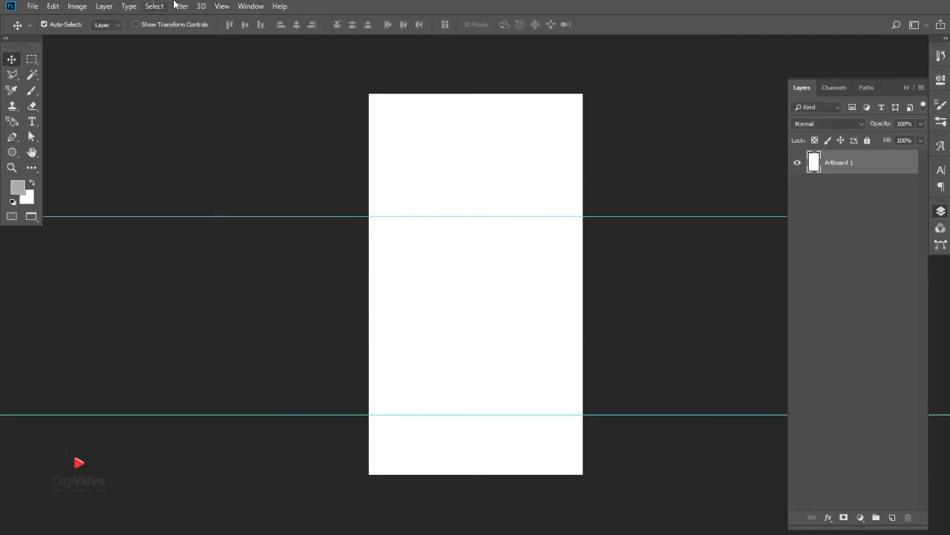
click(221, 7)
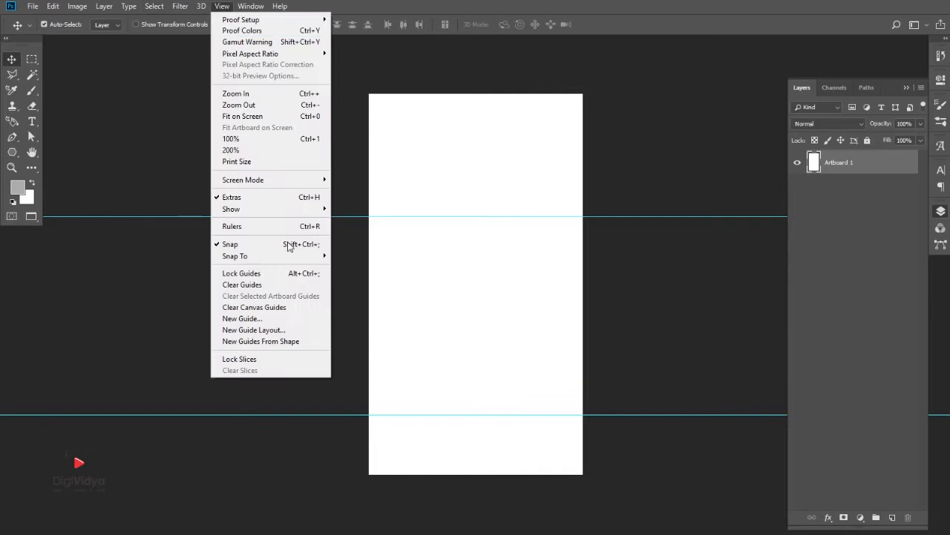
click(287, 322)
text(11)
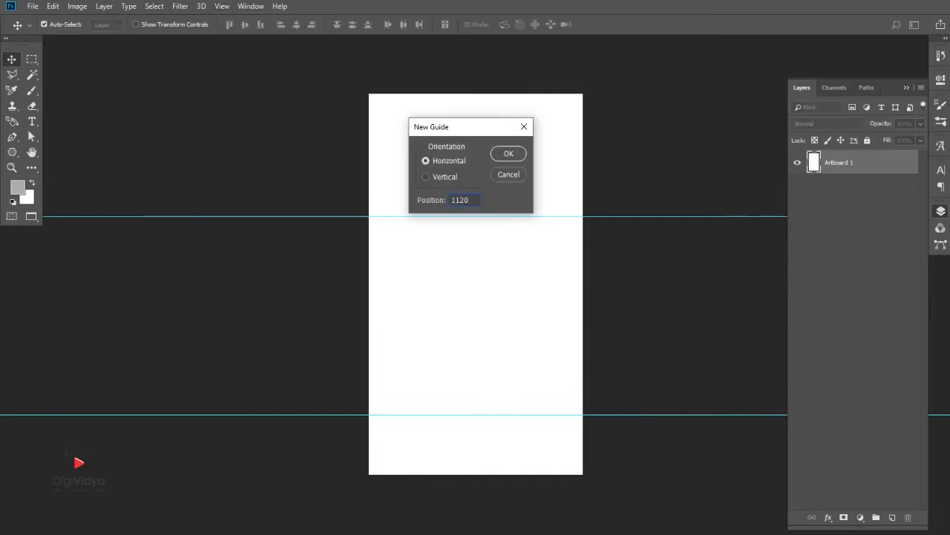
text(20)
key(Return)
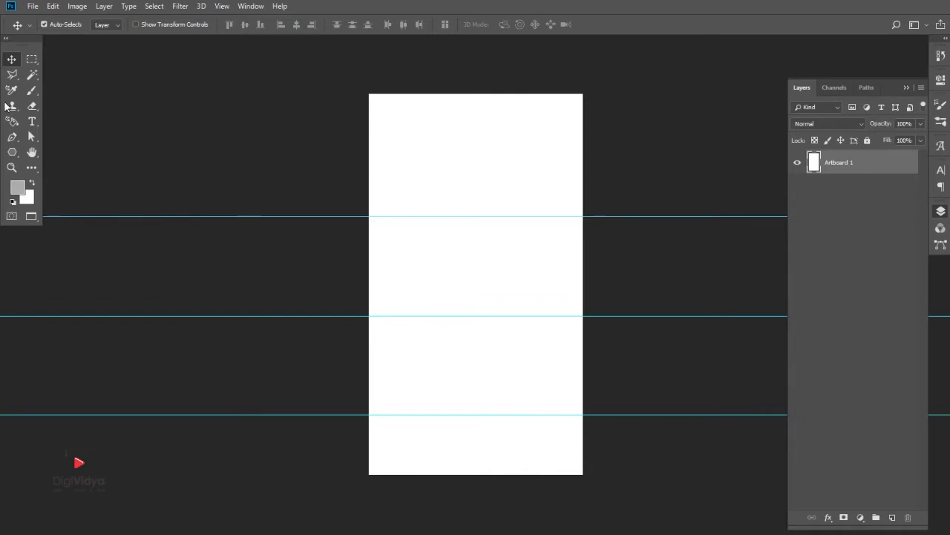
Try soft gray brush strokes in the two bands between the horizontal guides, and undo them
click(32, 90)
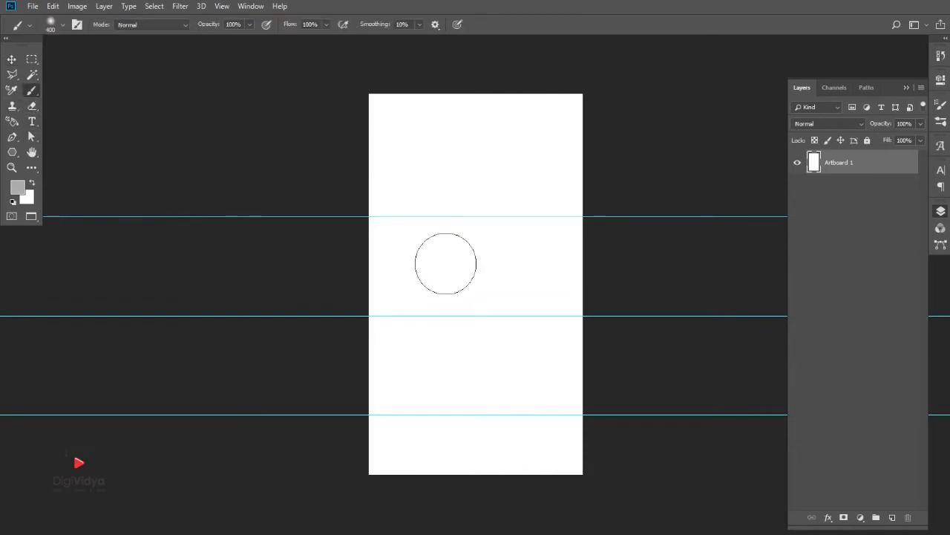
drag(445, 263, 492, 277)
drag(510, 346, 513, 356)
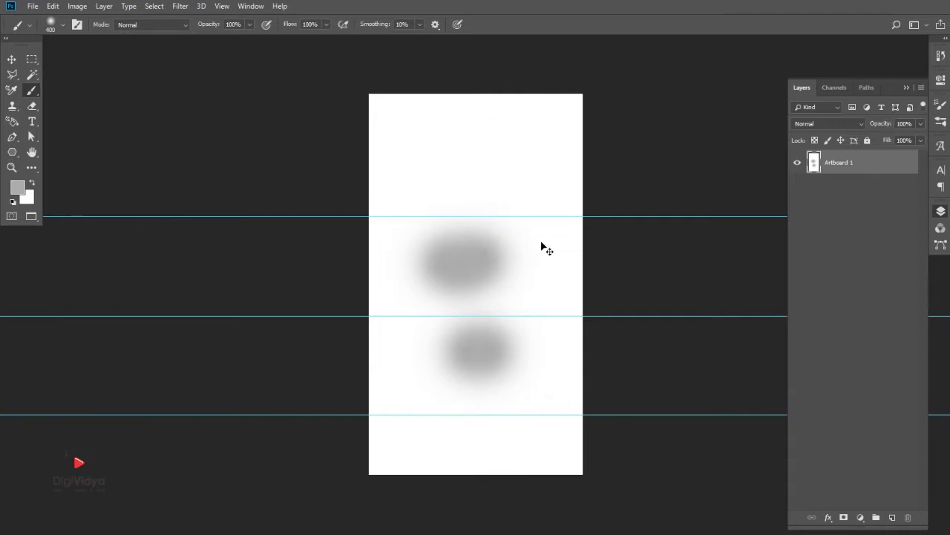
key(ctrl+z)
key(ctrl+z)
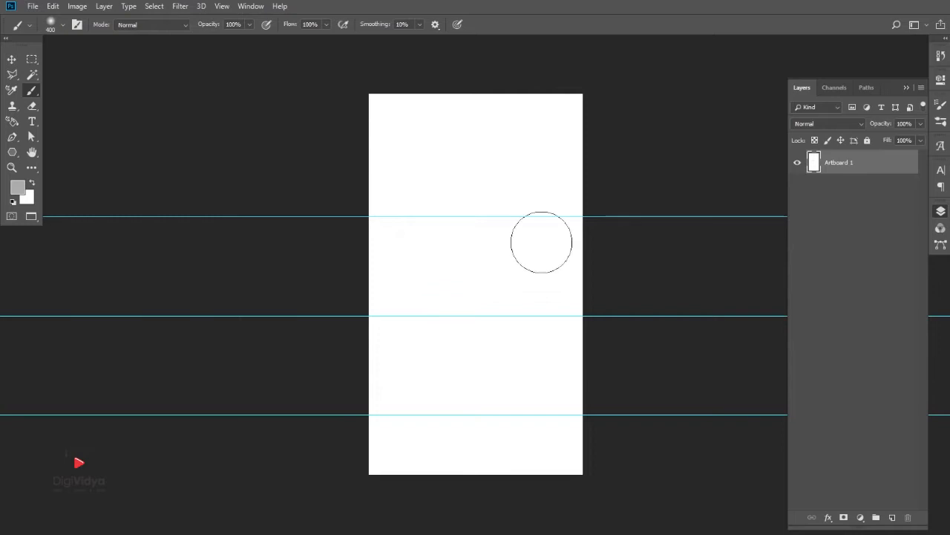
click(11, 60)
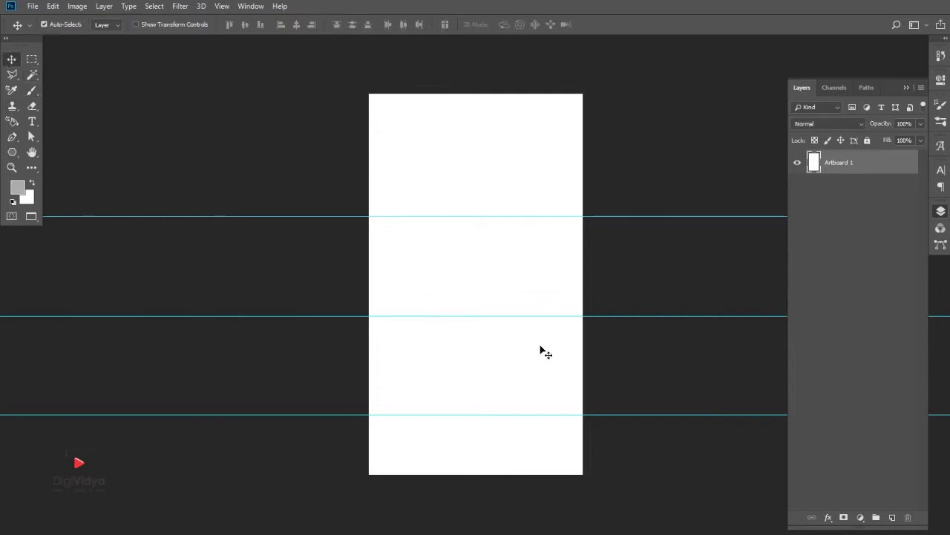
Add a vertical guide at 40 px for the page's left margin
click(225, 8)
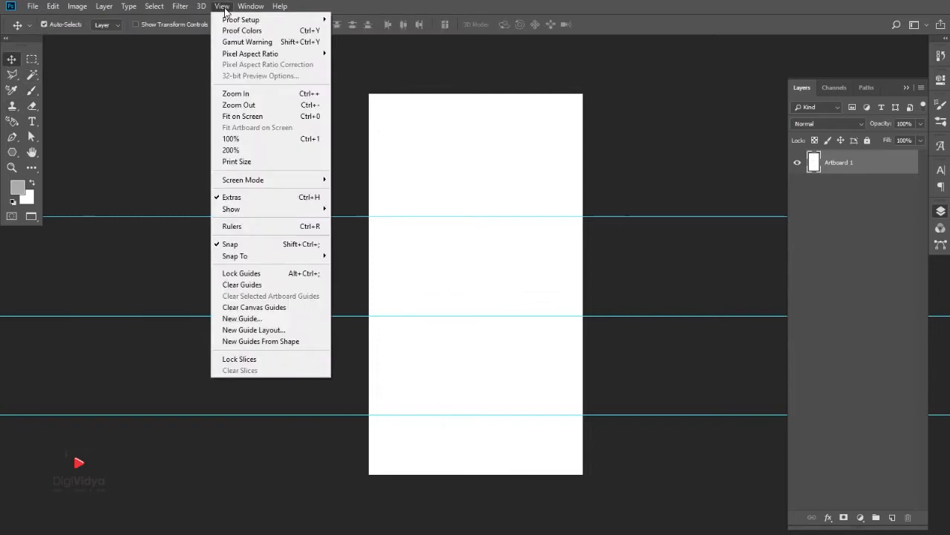
click(305, 319)
click(436, 176)
drag(467, 199, 451, 200)
text(10)
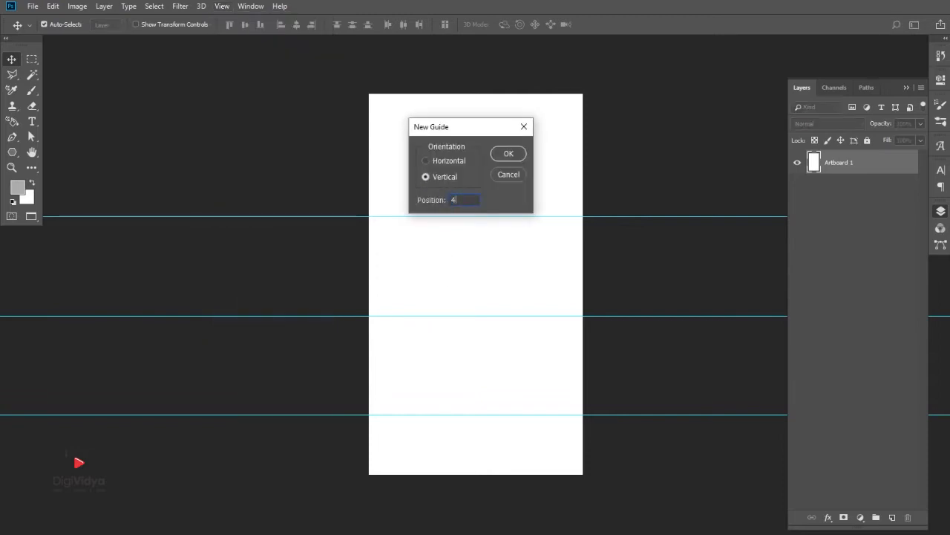
key(Return)
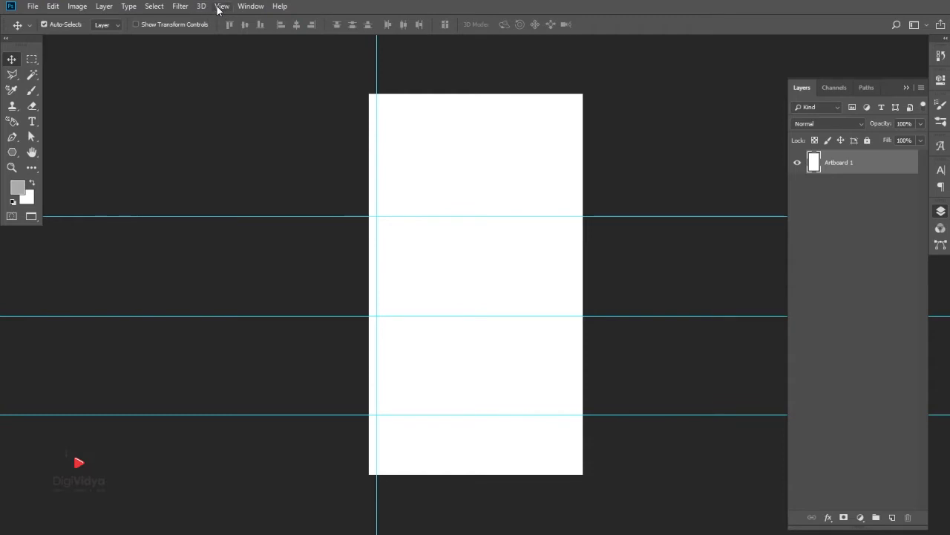
Add a vertical guide at 1040 px for the page's right margin
click(221, 6)
click(297, 321)
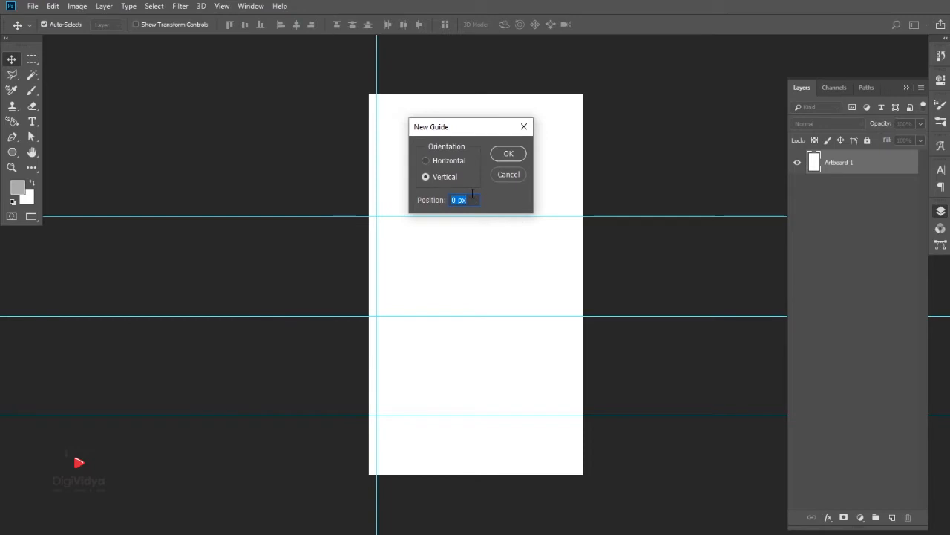
text(1040)
key(Return)
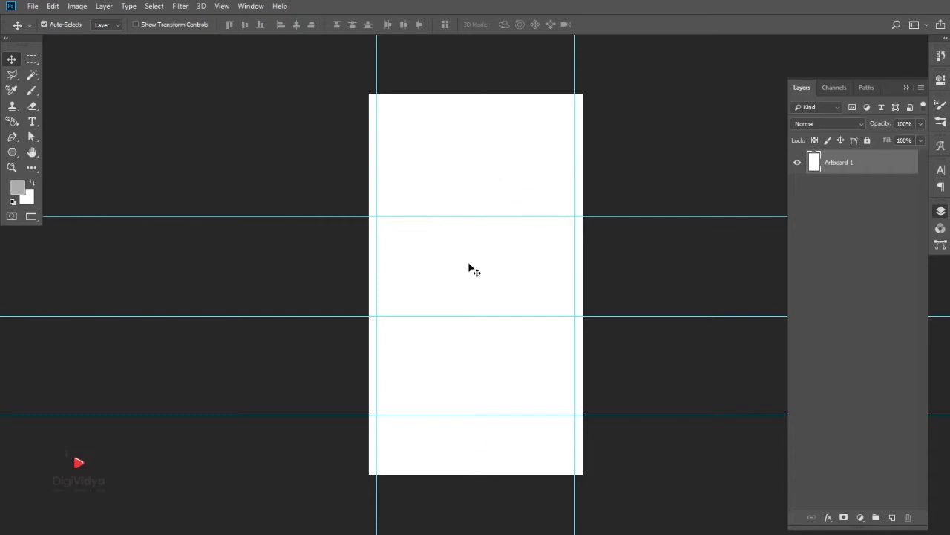
Fill a full-width rectangular selection across the upper part of the artboard with light gray on a new layer, and deselect it
drag(480, 216, 383, 213)
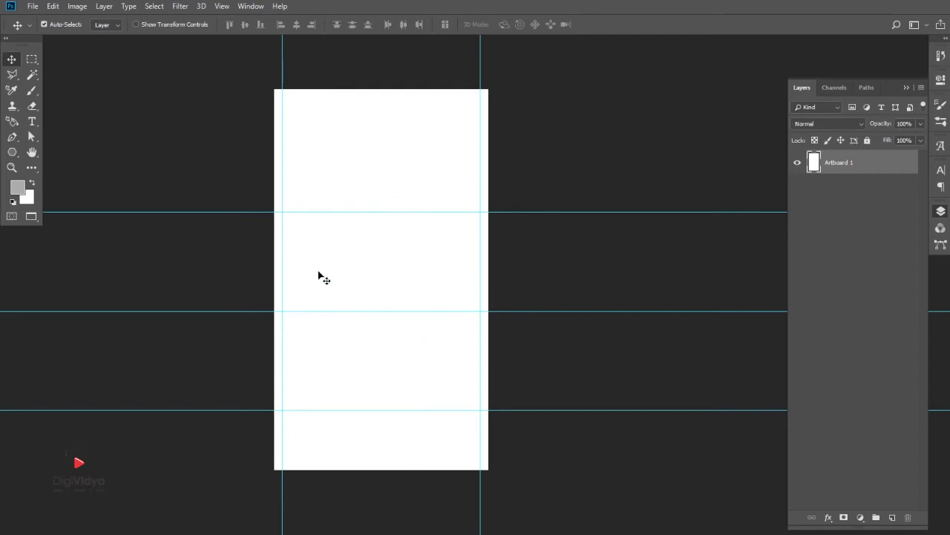
drag(454, 222, 482, 227)
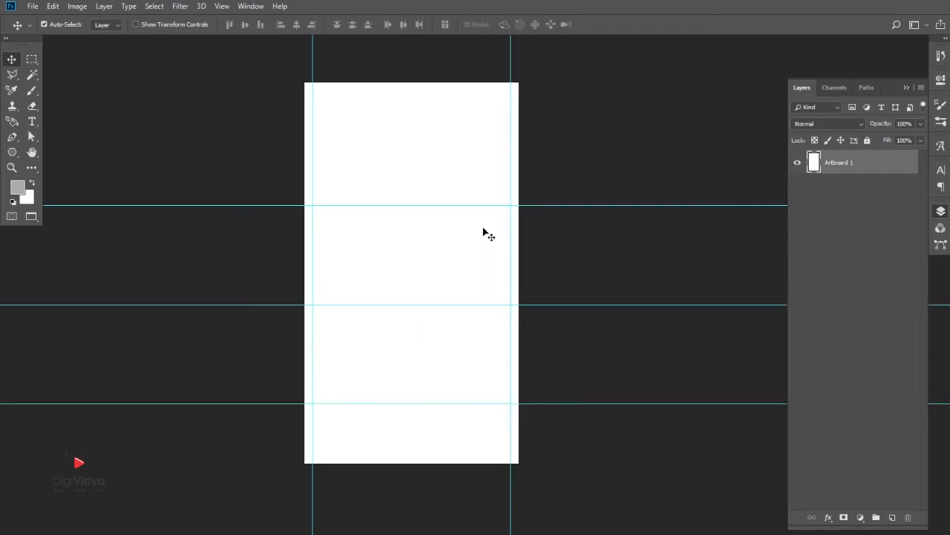
scroll(471, 150, up, 2)
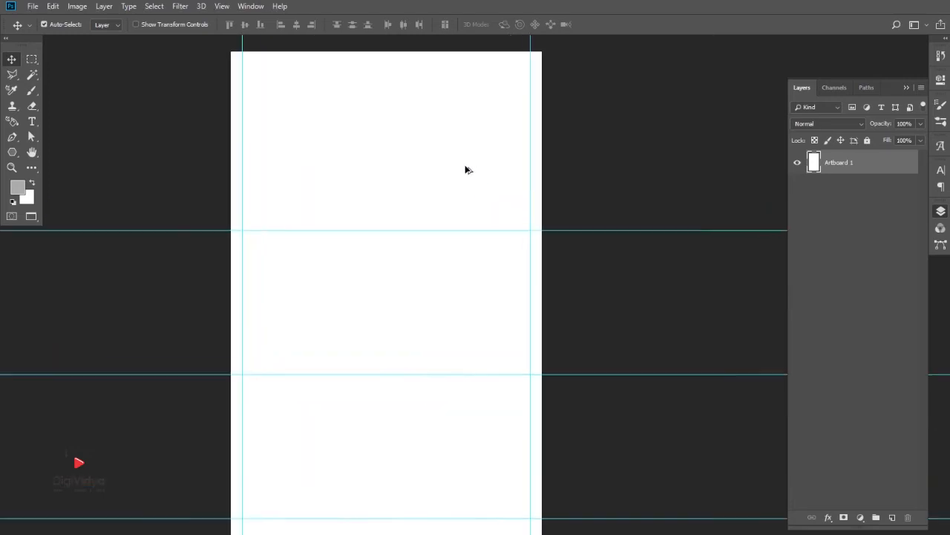
drag(433, 147, 433, 210)
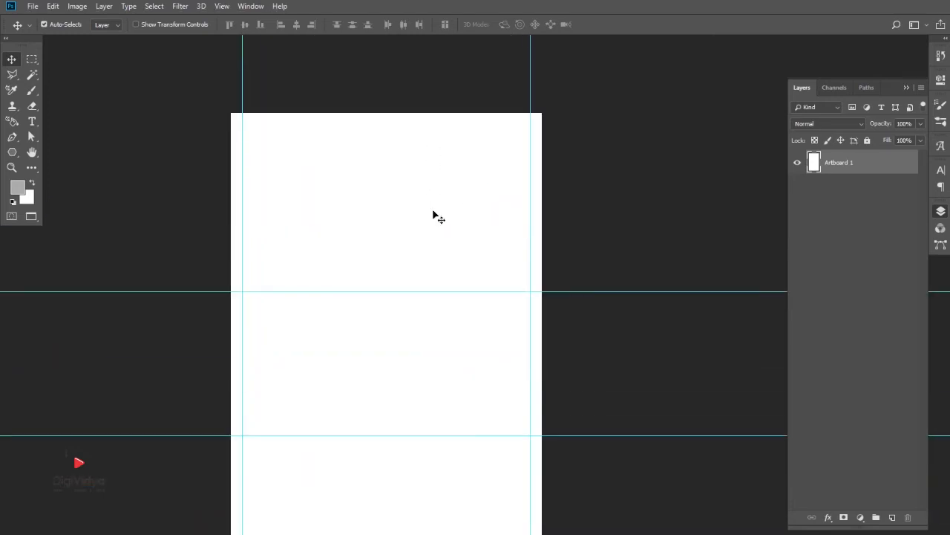
scroll(364, 181, up, 1)
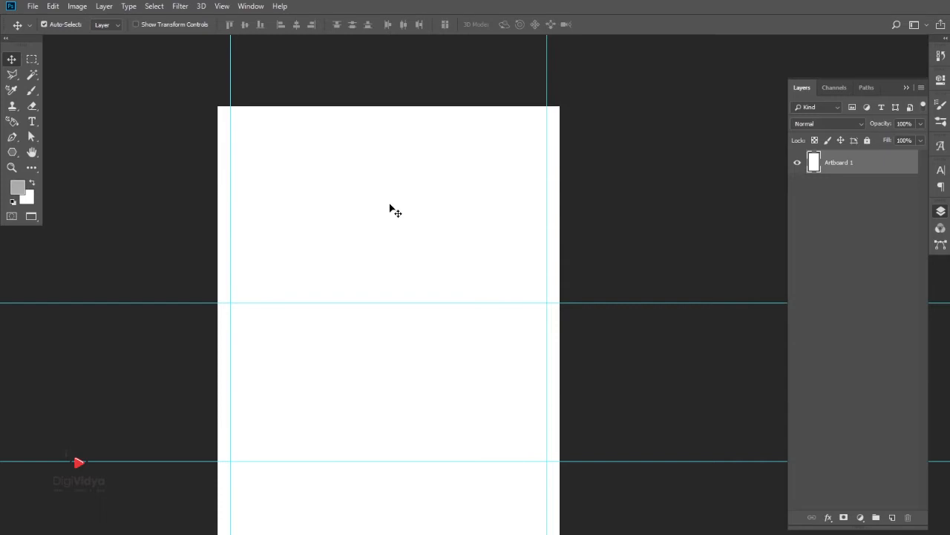
click(31, 58)
drag(185, 92, 579, 230)
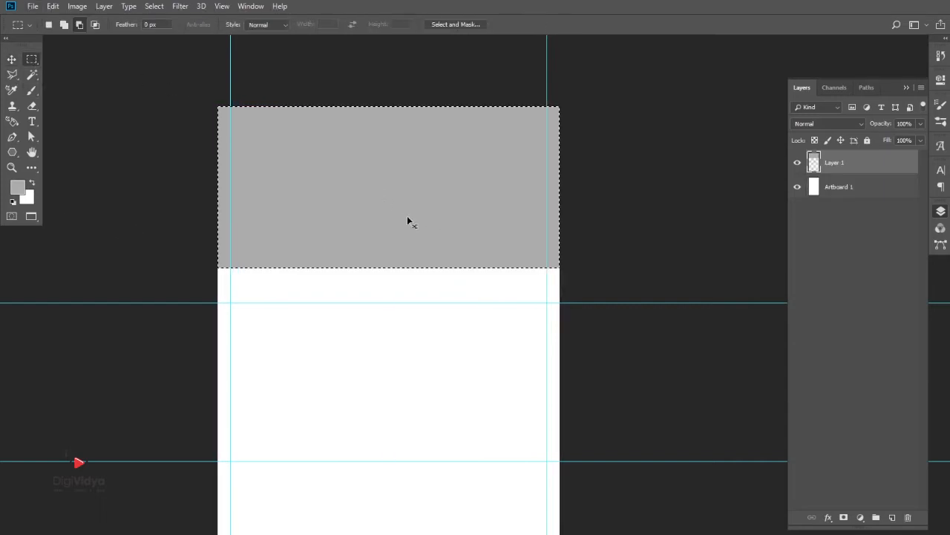
key(ctrl+d)
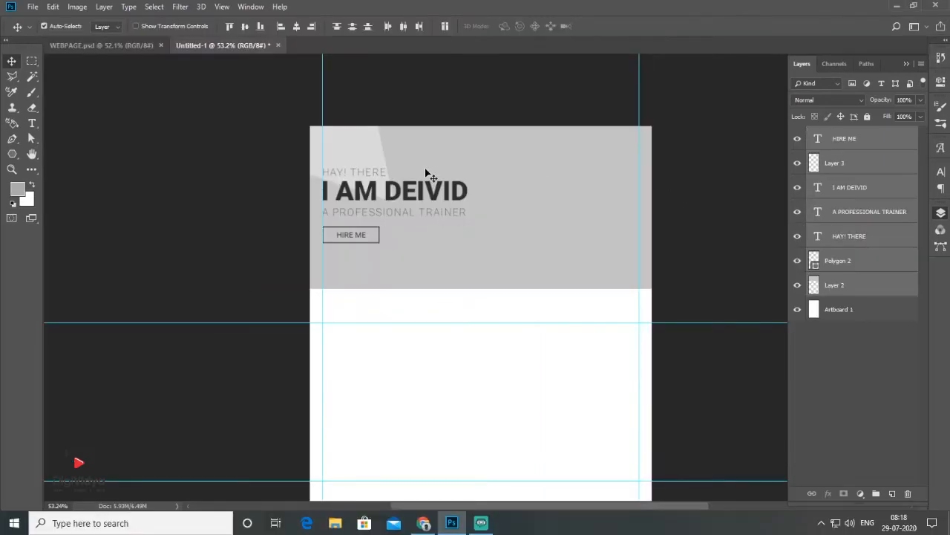
click(425, 169)
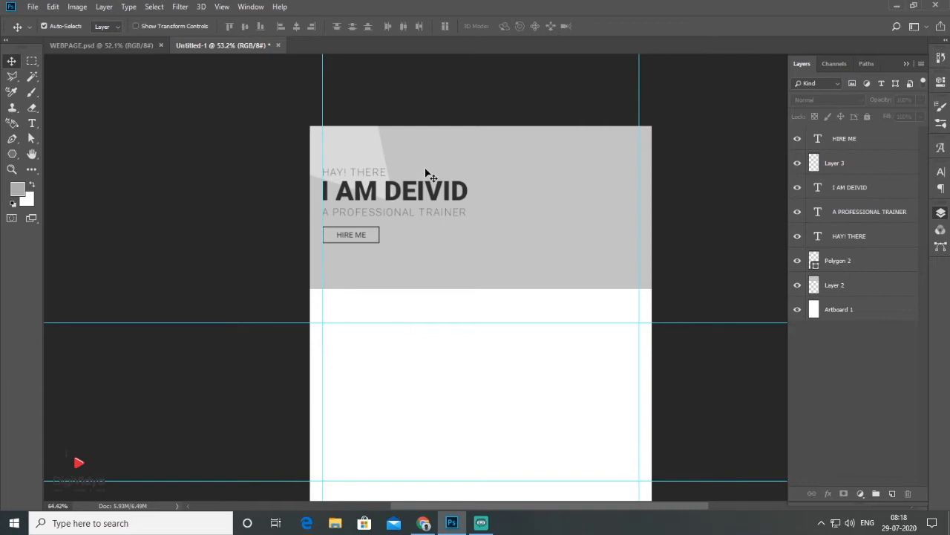
scroll(425, 169, up, 1)
scroll(386, 159, up, 1)
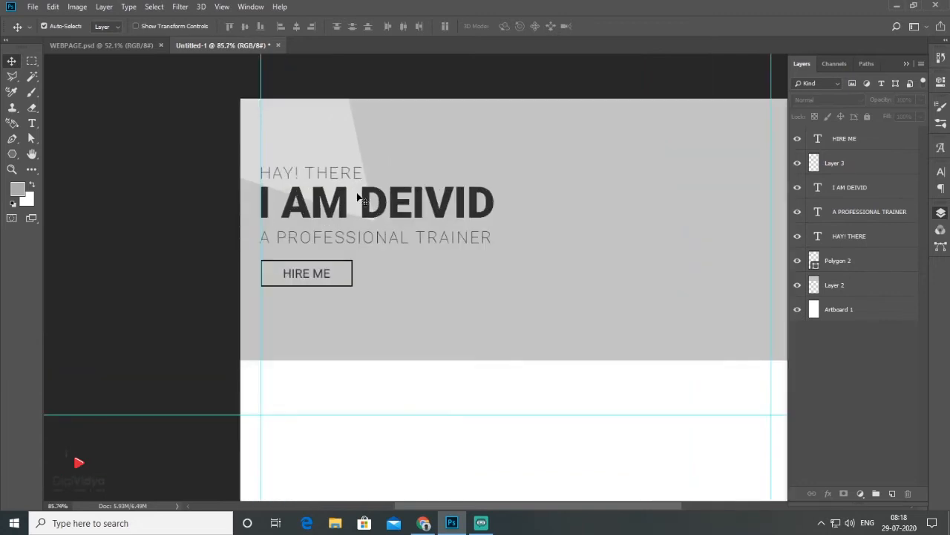
click(341, 151)
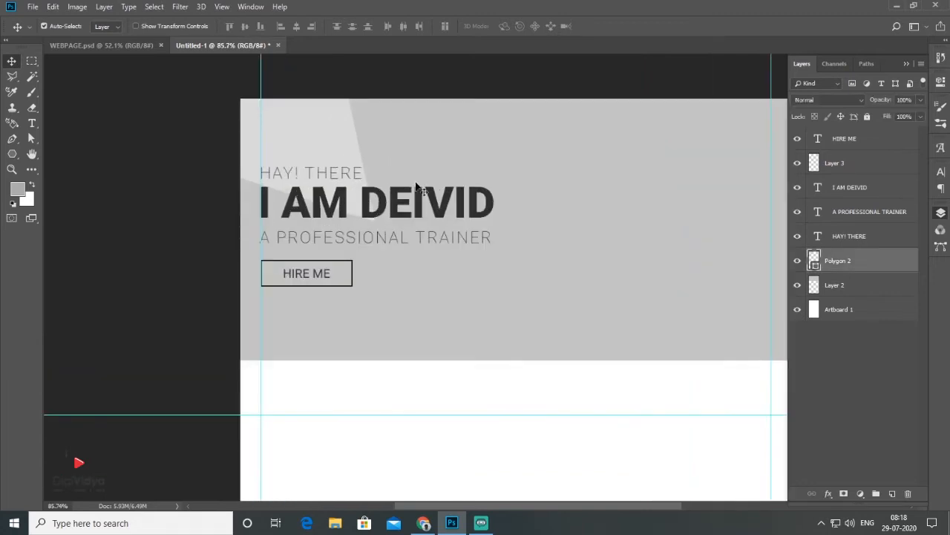
click(295, 211)
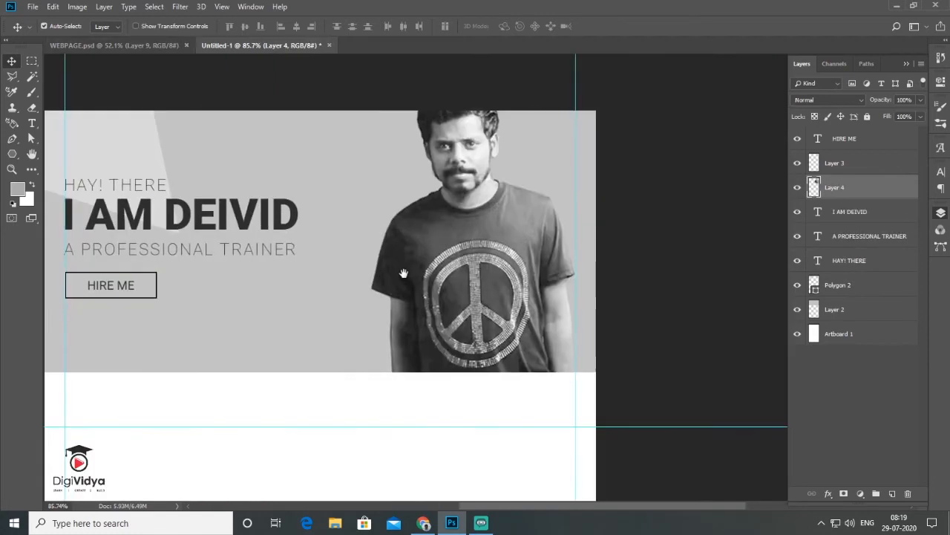
Add a small white horizontal bar on a new top layer, beside the right margin guide near the banner's upper edge, and deselect it
drag(401, 262, 451, 268)
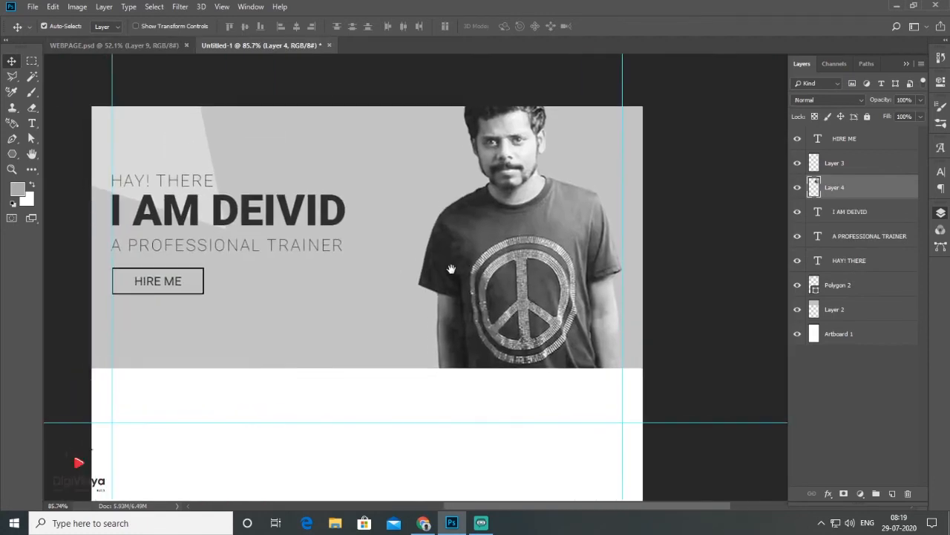
click(32, 61)
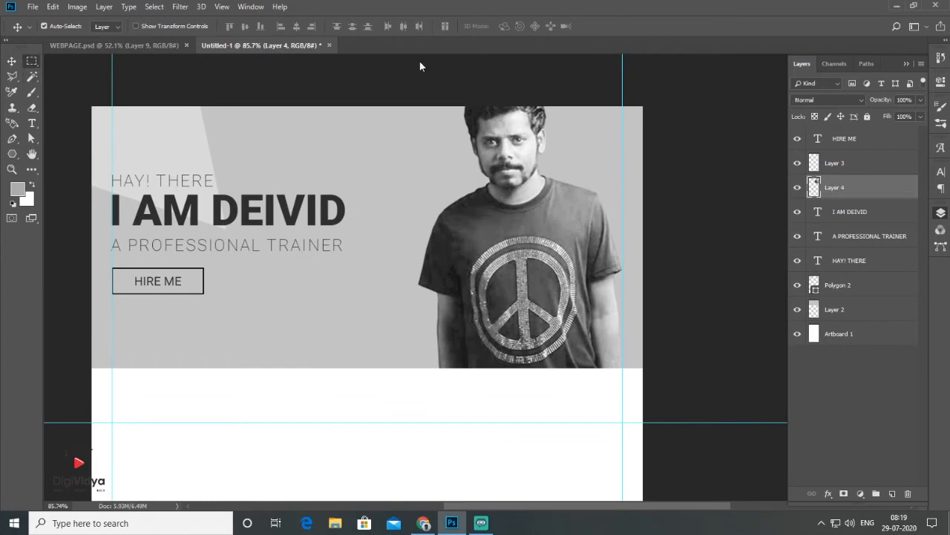
click(853, 170)
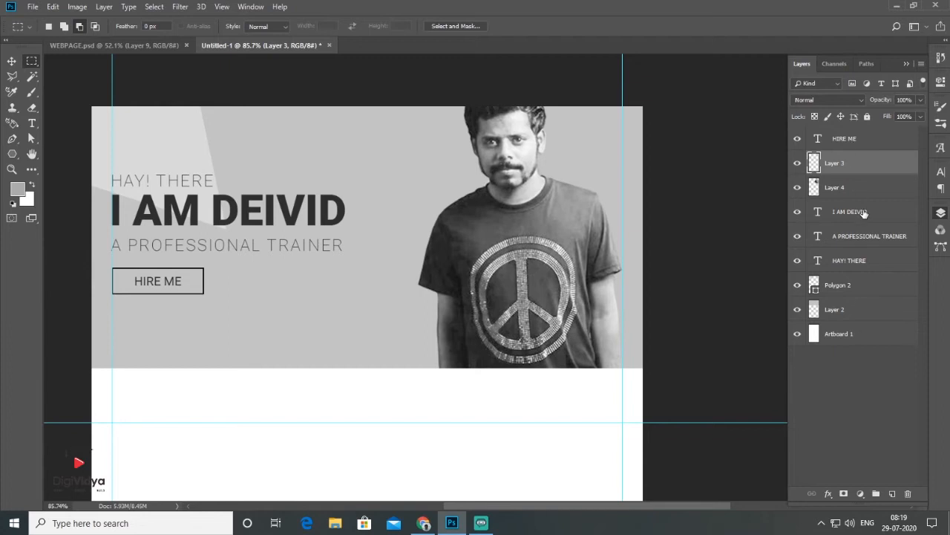
click(853, 149)
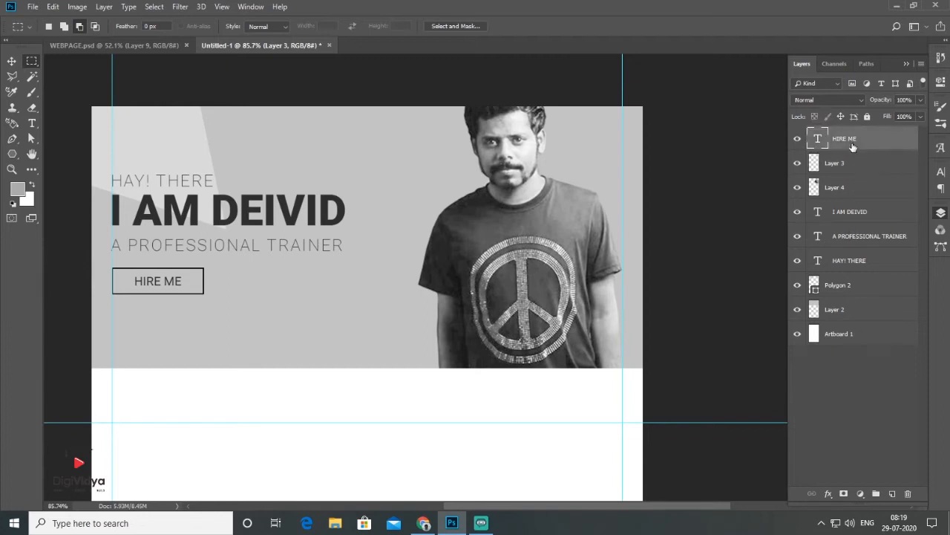
click(894, 494)
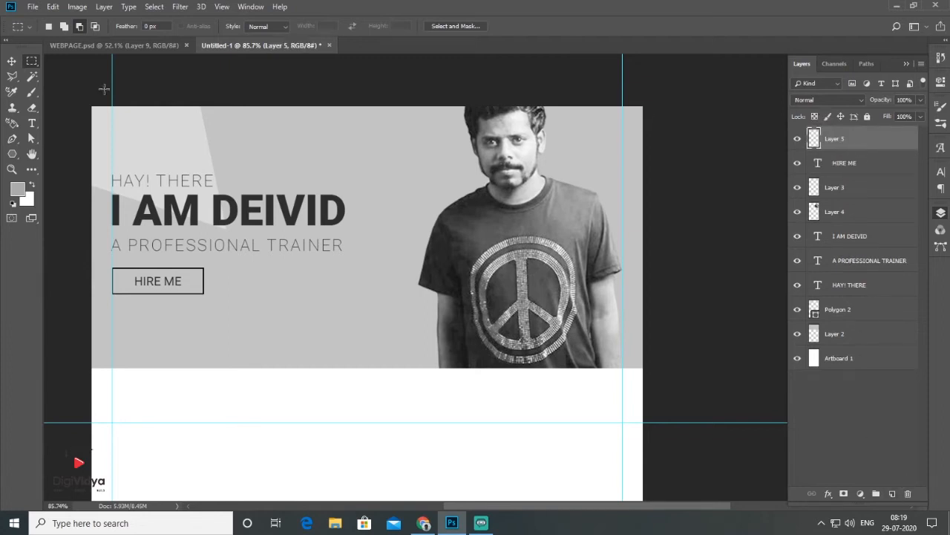
mouse_move(600, 120)
mouse_down()
mouse_move(625, 125)
mouse_move(613, 132)
mouse_up()
key(ctrl+BackSpace)
key(ctrl+d)
Duplicate the white bar twice downward to stack three bars, and scale the three together against the right margin guide
key(v)
drag(613, 131, 613, 141)
shift+click(846, 187)
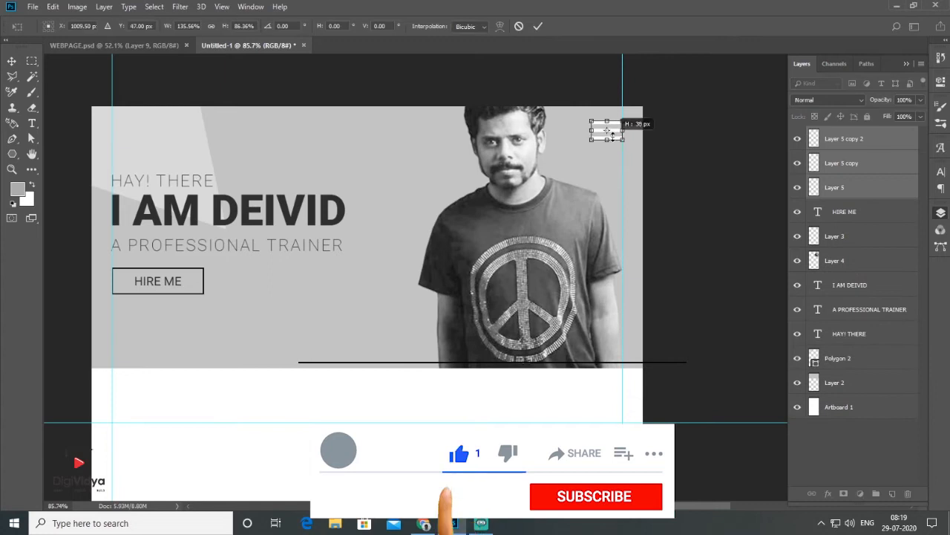
Shorten the middle and lower bars progressively from their left ends, keeping their right ends on the right margin guide
scroll(611, 134, up, 4)
click(568, 151)
key(ctrl+t)
drag(564, 151, 577, 134)
key(Return)
click(586, 135)
key(ctrl+t)
key(Return)
Bring the "SOME WORD'S ABUOT ME" heading and its paragraph over from WEBPAGE.psd and center them just below the gray banner
scroll(629, 218, down, 3)
scroll(640, 251, down, 2)
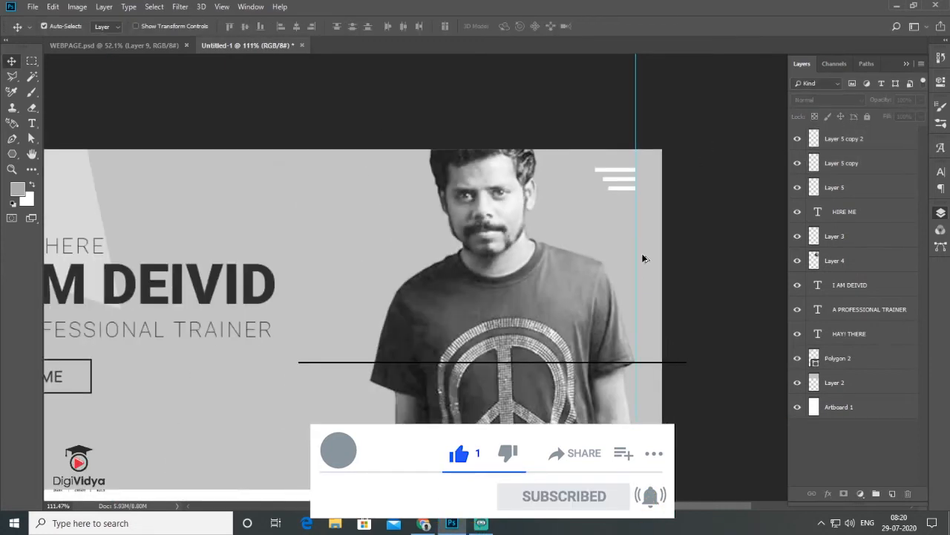
scroll(654, 207, down, 4)
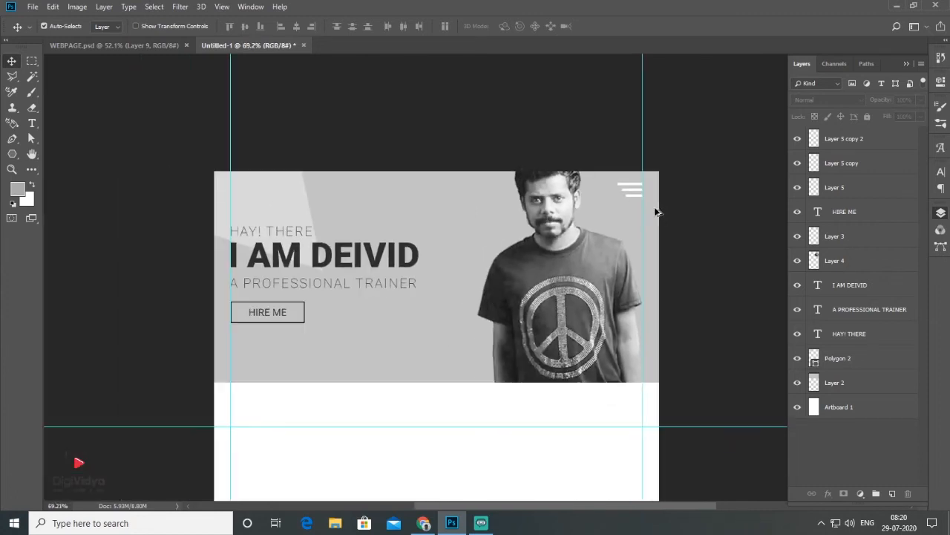
drag(694, 287, 692, 202)
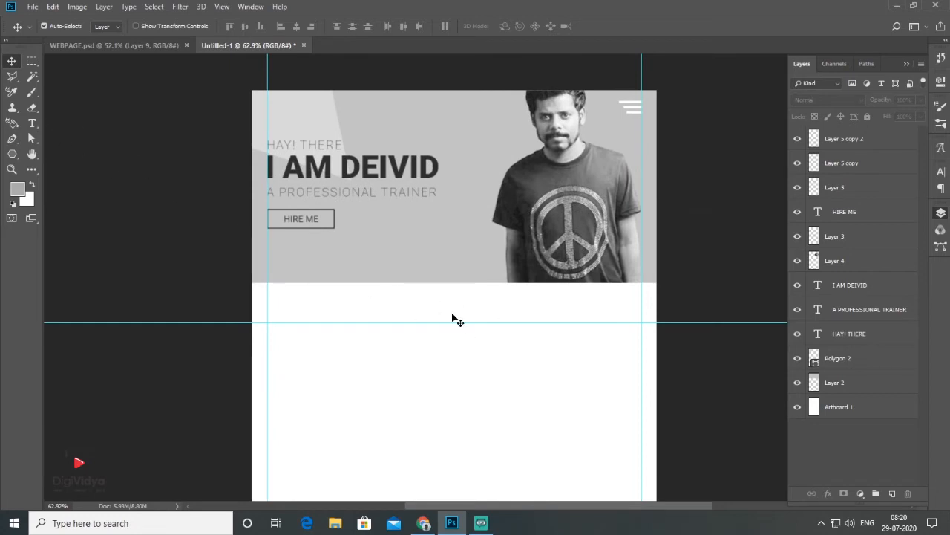
click(130, 44)
drag(455, 286, 470, 307)
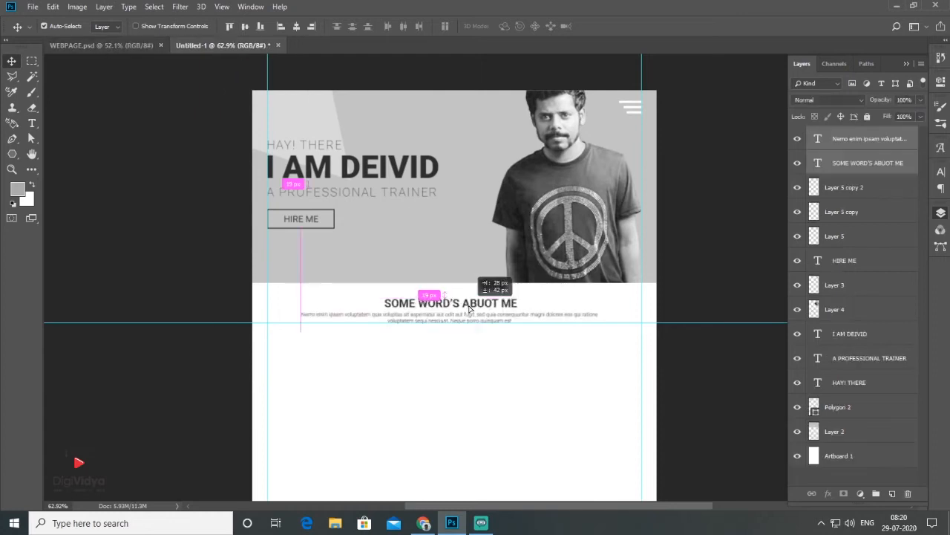
click(557, 361)
Try a rough two-column layout with a 15 px soft gray brush below the paragraph: a vertical divider with horizontal lines on both sides
key(space)
drag(539, 371, 508, 317)
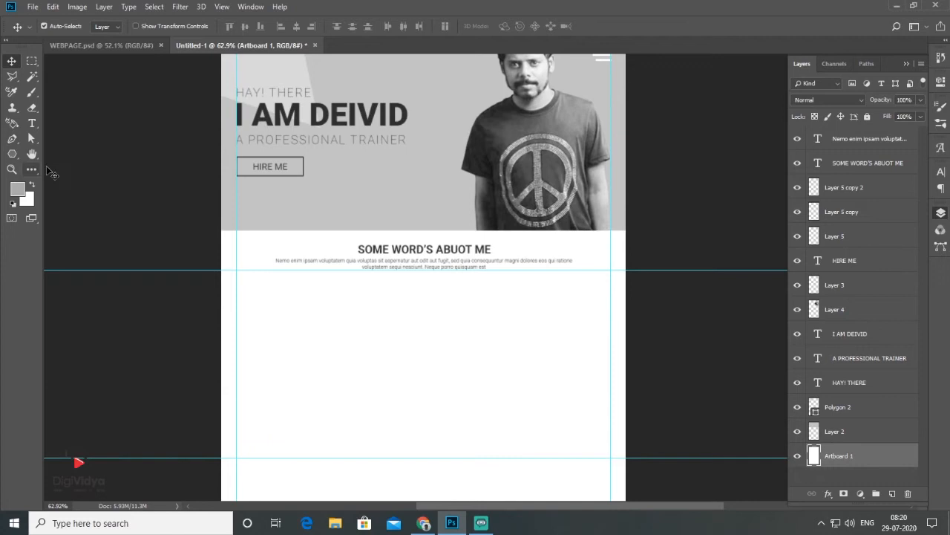
click(32, 92)
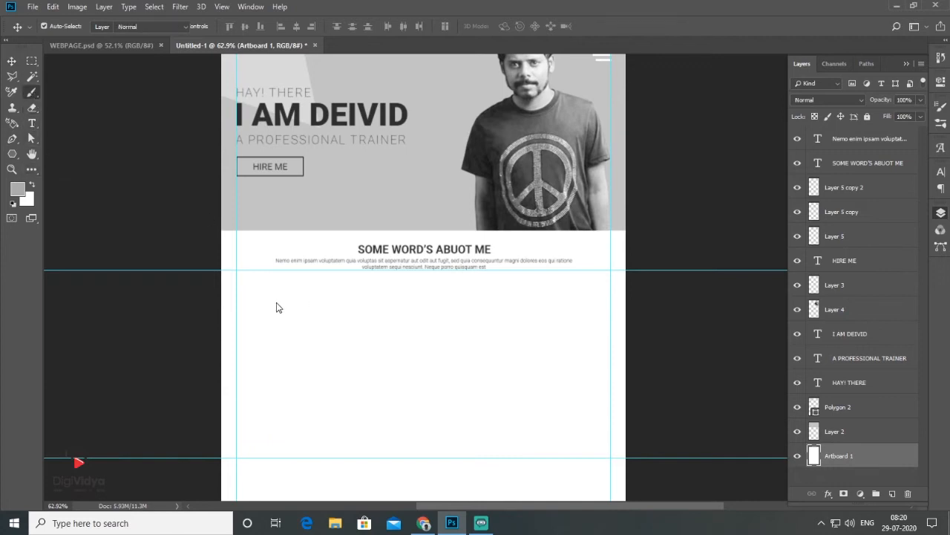
key(bracketleft)
key(bracketleft)
key(bracketleft)
key(bracketleft)
key(bracketleft)
key(bracketleft)
key(bracketleft)
key(bracketleft)
key(bracketleft)
key(bracketleft)
key(bracketleft)
key(bracketleft)
key(bracketleft)
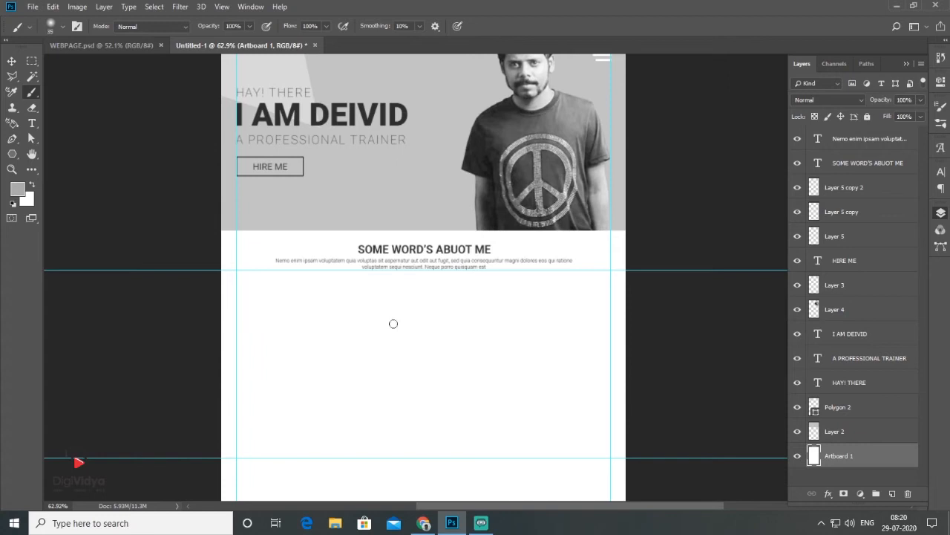
drag(425, 278, 432, 449)
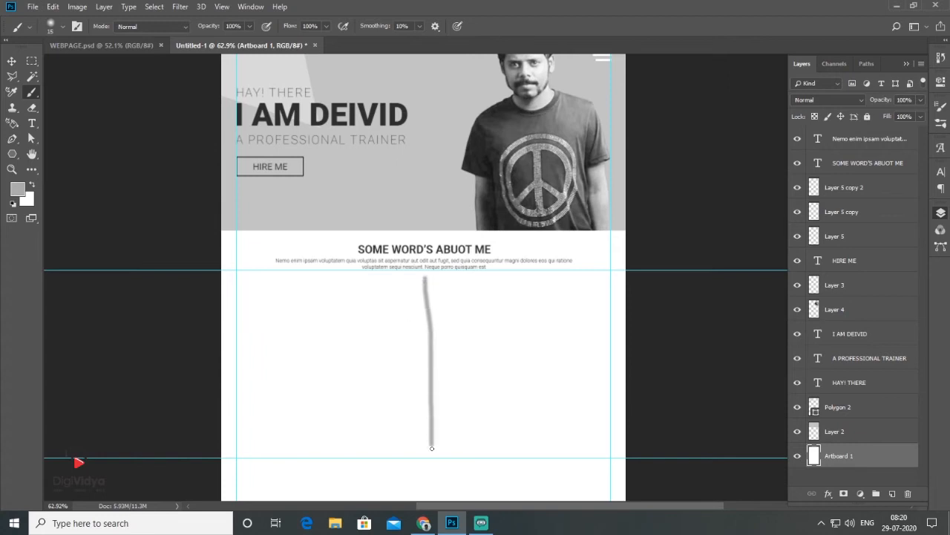
drag(248, 297, 343, 300)
drag(243, 335, 355, 334)
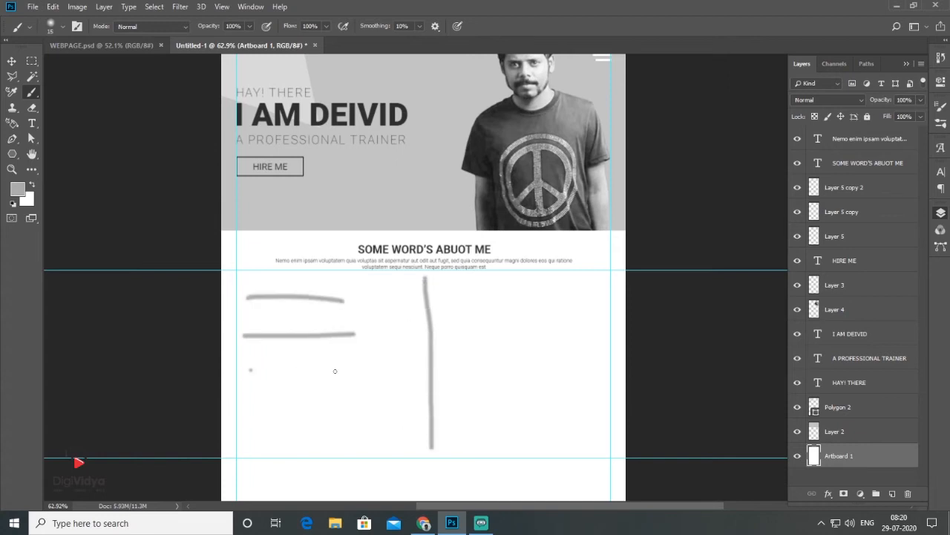
drag(248, 370, 336, 369)
drag(262, 404, 347, 404)
drag(480, 319, 598, 320)
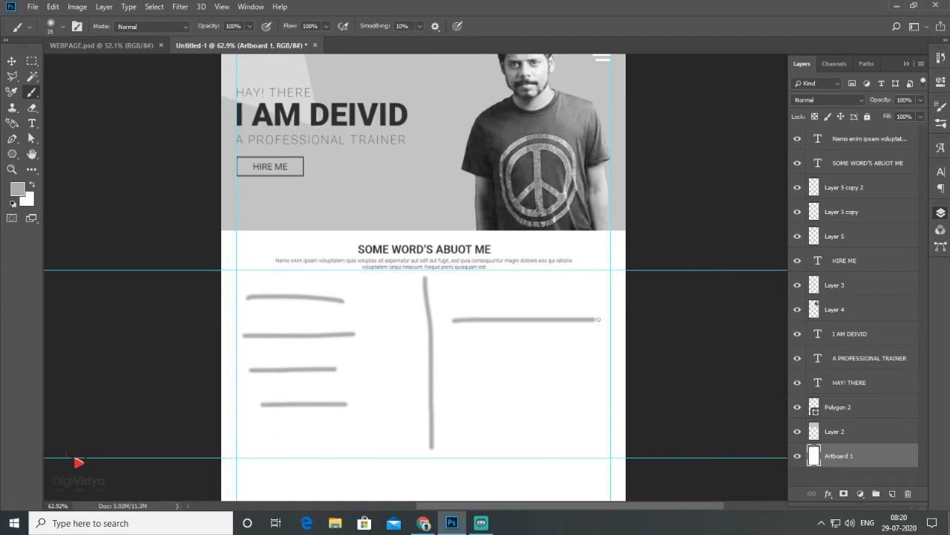
drag(461, 343, 583, 342)
drag(462, 365, 584, 365)
drag(449, 404, 546, 402)
drag(480, 432, 554, 427)
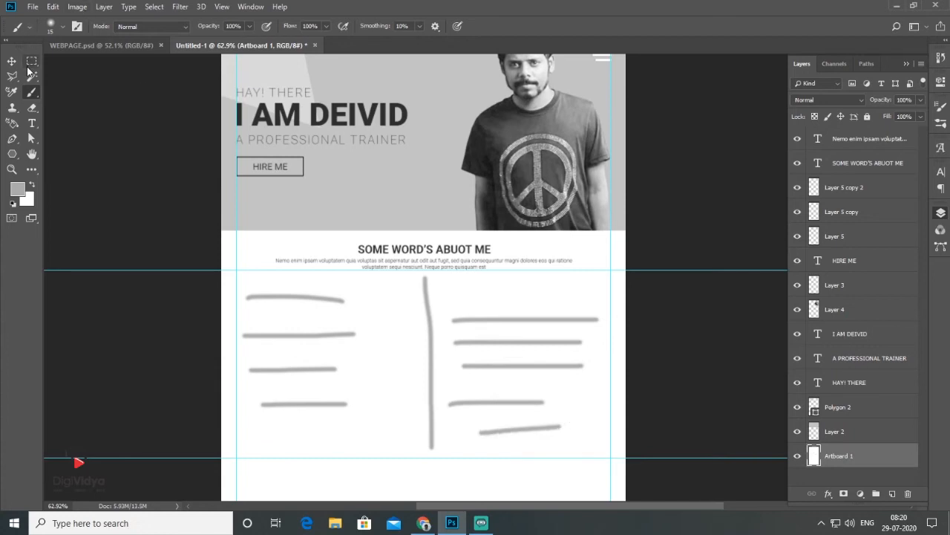
Undo all the brush strokes of the two-column layout sketch
key(ctrl+z)
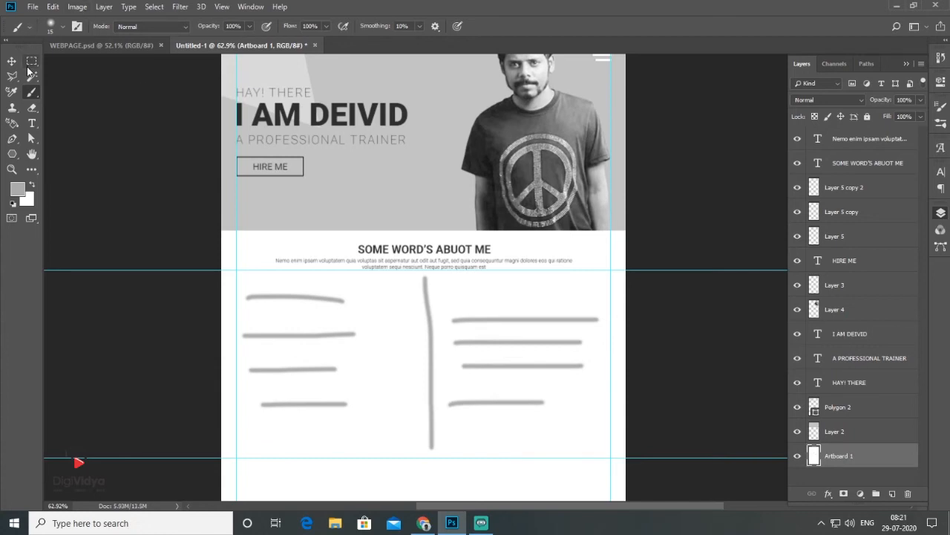
key(ctrl+z)
key(ctrl+z)
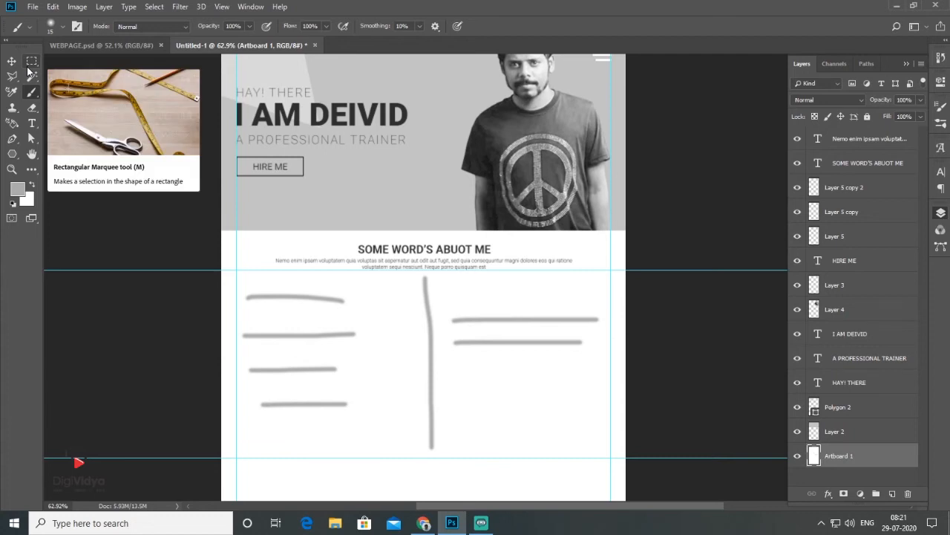
key(ctrl+z)
key(ctrl+z)
key(ctrl+z)
key(ctrl+z)
key(ctrl+z)
key(ctrl+z)
key(ctrl+z)
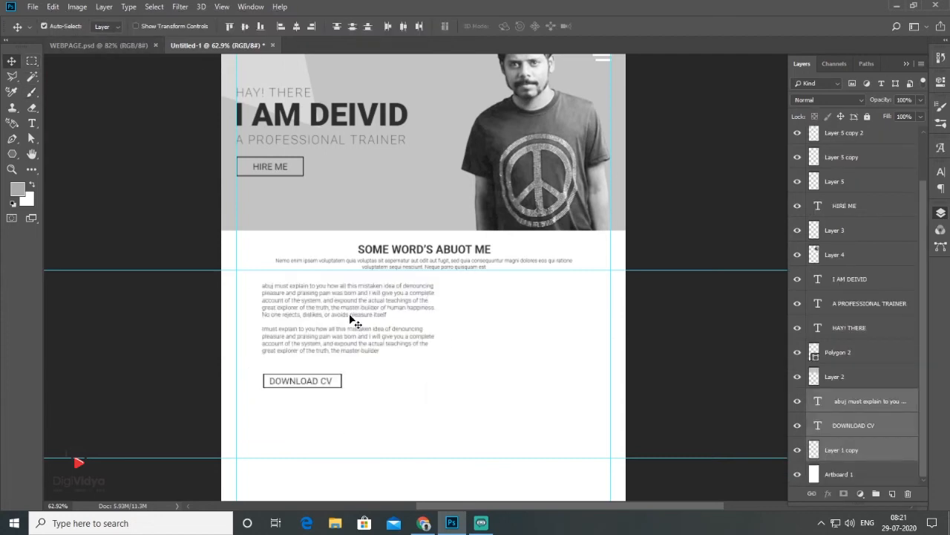
Align the two-paragraph about text and the DOWNLOAD CV button with the left margin guide, below the first horizontal guide
drag(353, 318, 326, 324)
click(456, 383)
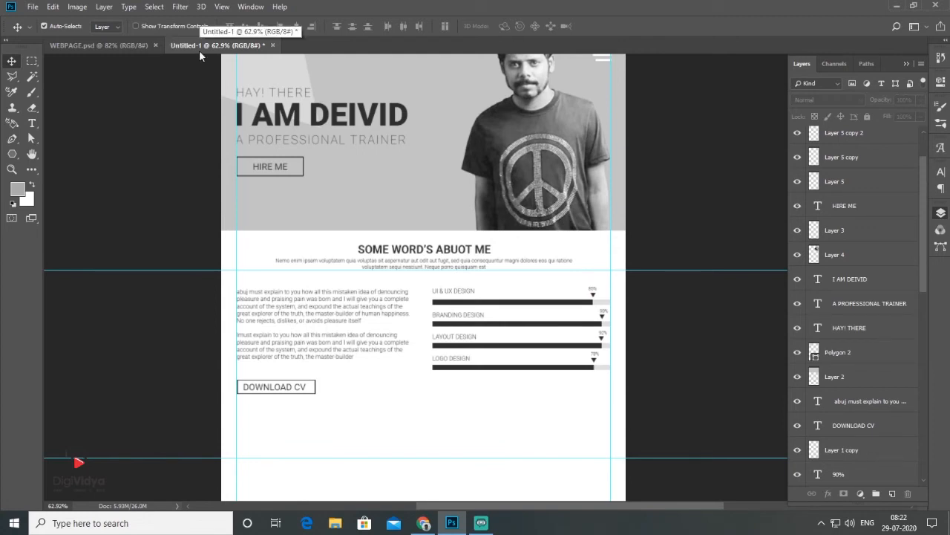
Place the CHECK LATEST WORK heading, its paragraph and the category line above the next horizontal guide, along the left margin guide
scroll(404, 252, down, 5)
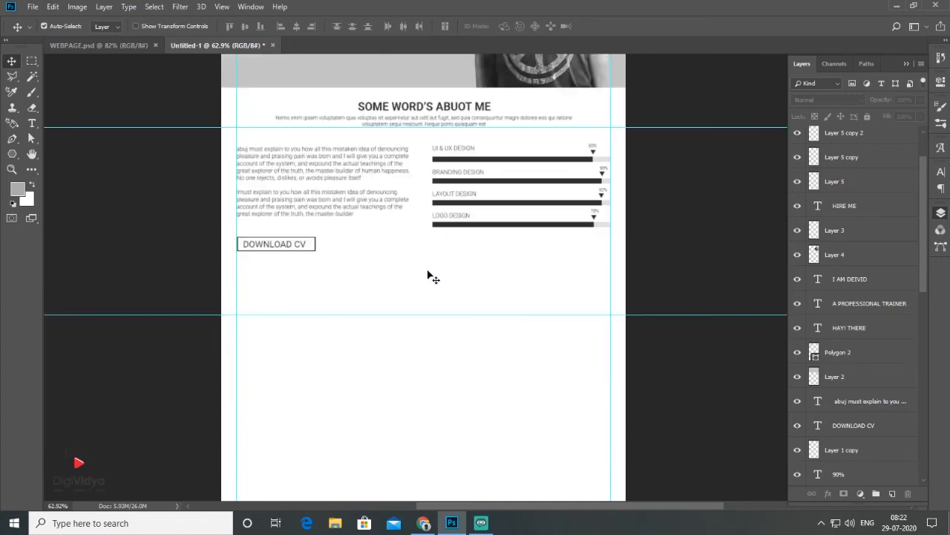
click(32, 92)
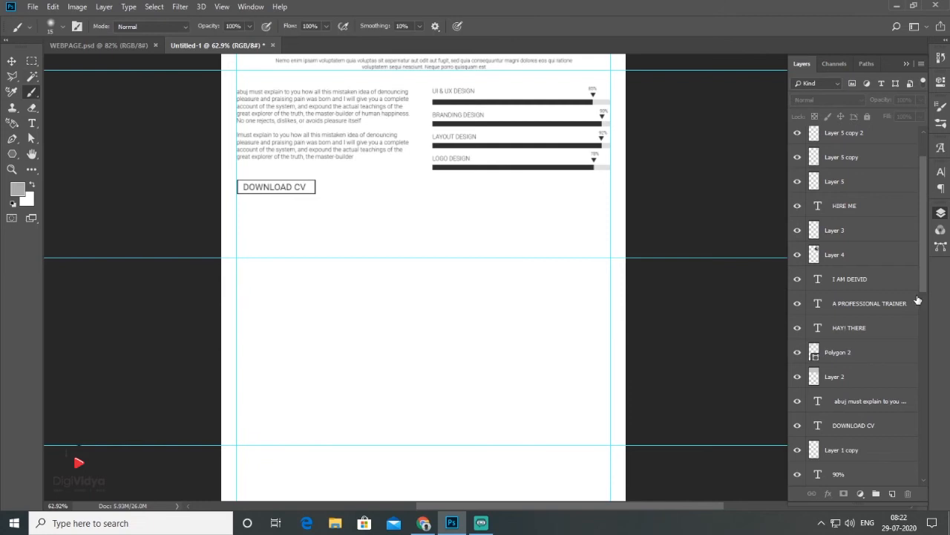
drag(925, 177, 923, 141)
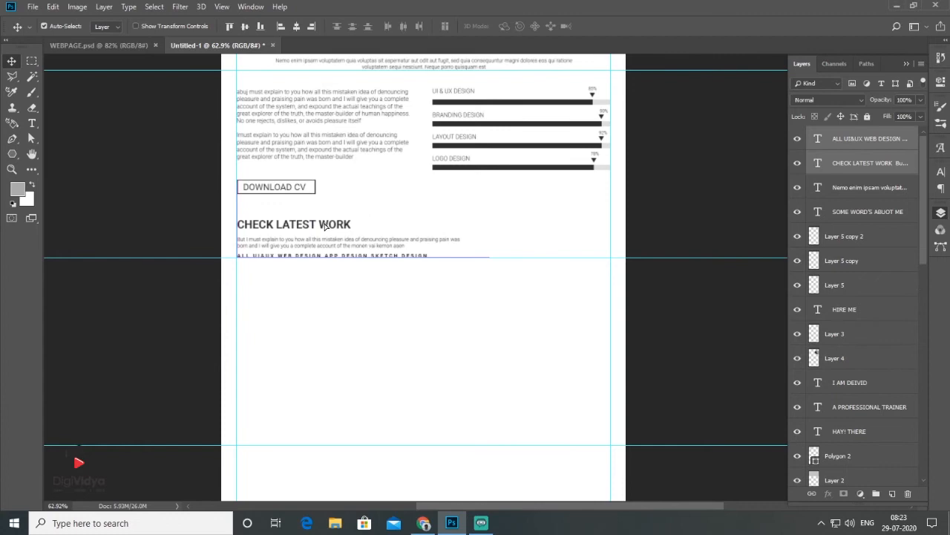
click(449, 314)
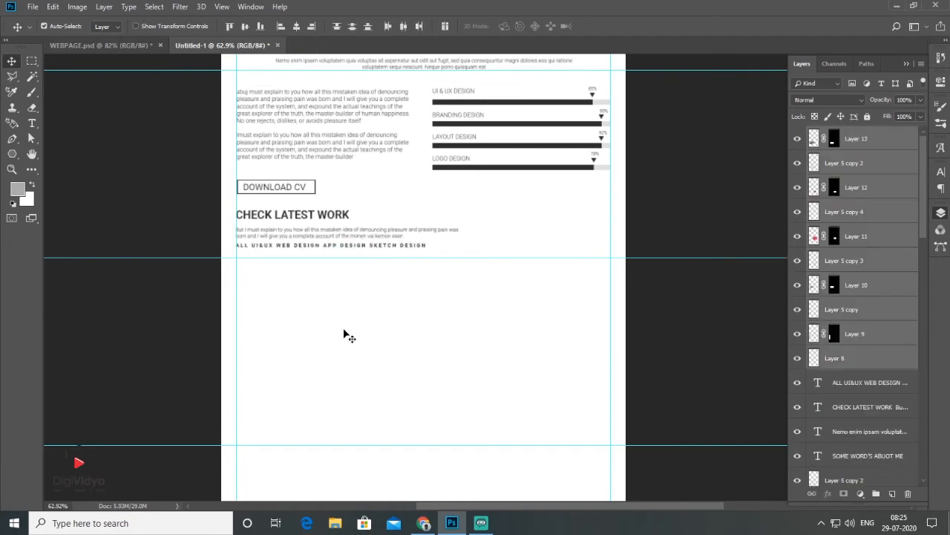
Place the five-image portfolio grid below the category line, fitted between the margin guides and the two horizontal guides
drag(344, 335, 451, 335)
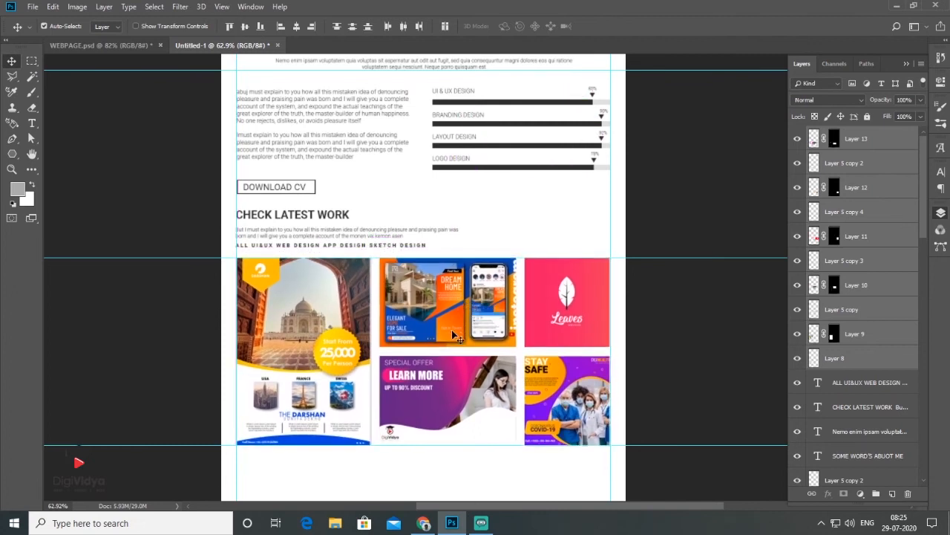
click(672, 365)
Nudge the "ALL UI&UX WEB DESIGN APP DESIGN SKETCH DESIGN" line down, closer to the portfolio image grid
scroll(564, 388, up, 3)
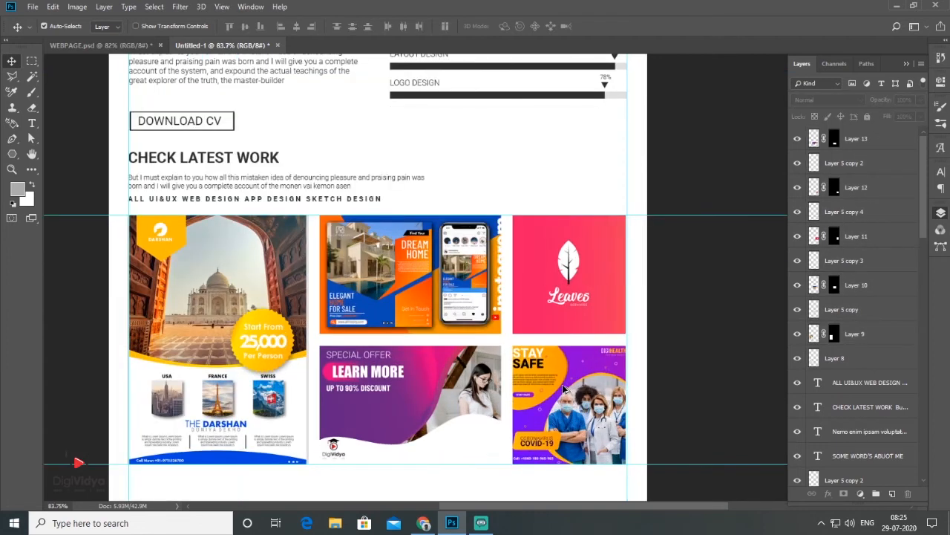
drag(445, 331, 473, 269)
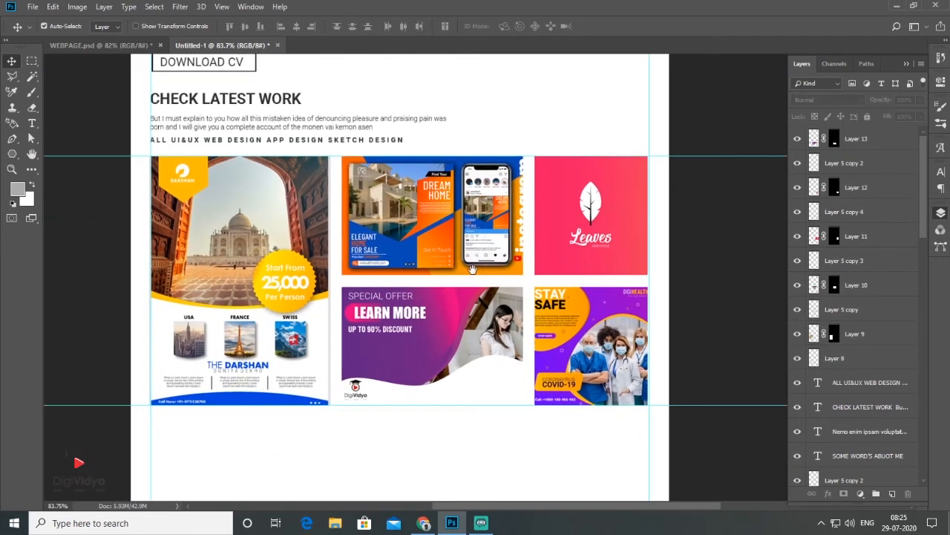
click(282, 144)
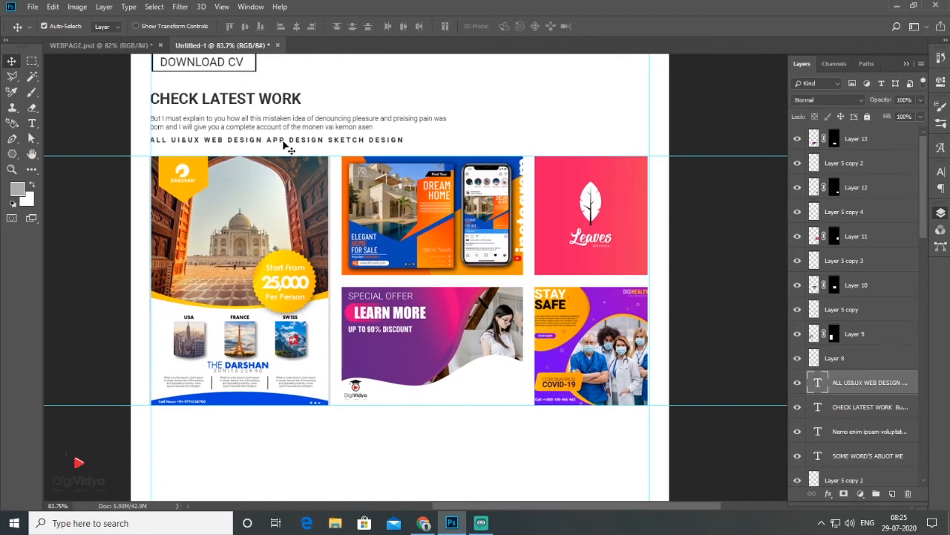
key(shift+Down)
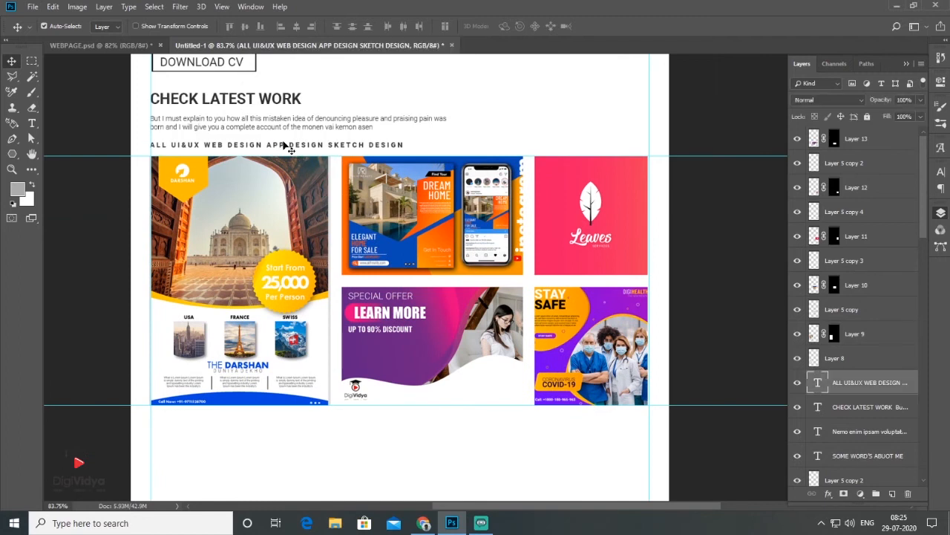
key(shift+Down)
key(Up)
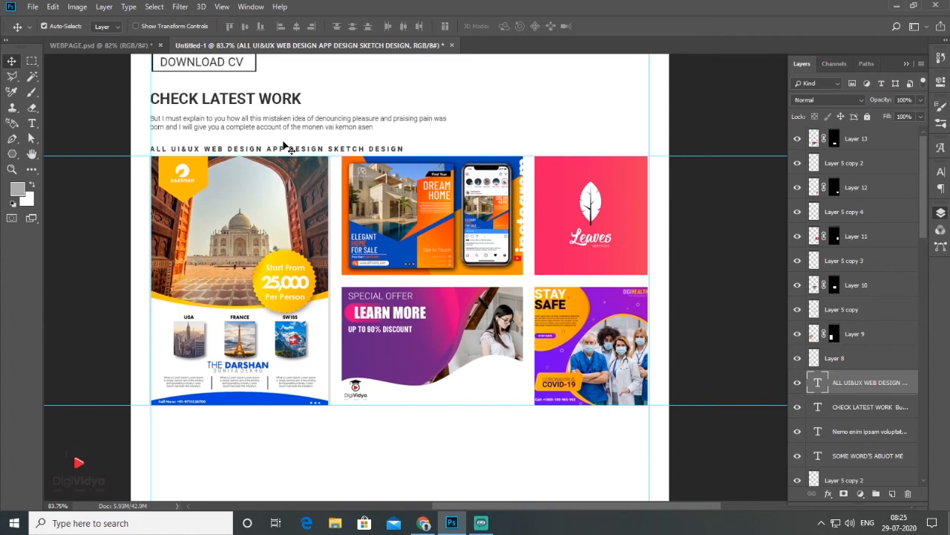
Nudge the CHECK LATEST WORK heading and its paragraph slightly down, and deselect them
click(212, 132)
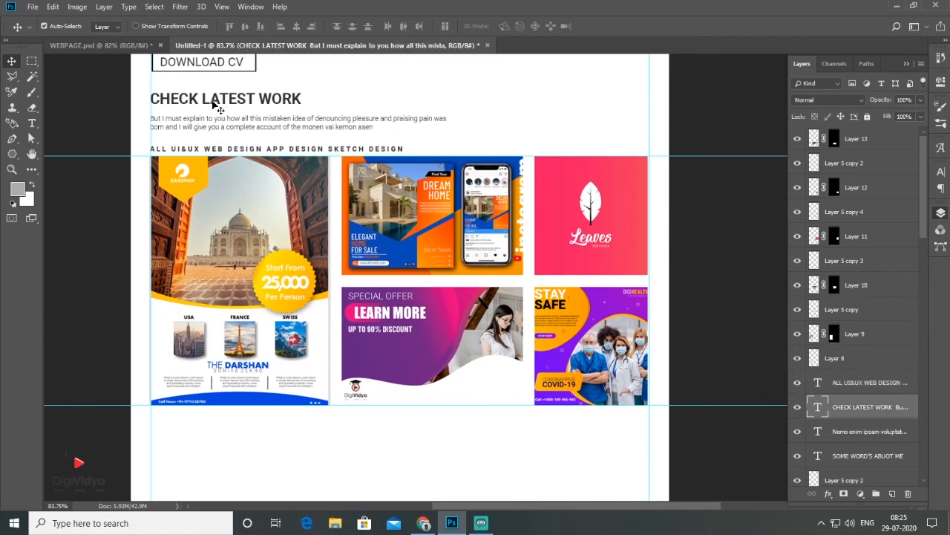
key(shift+Down)
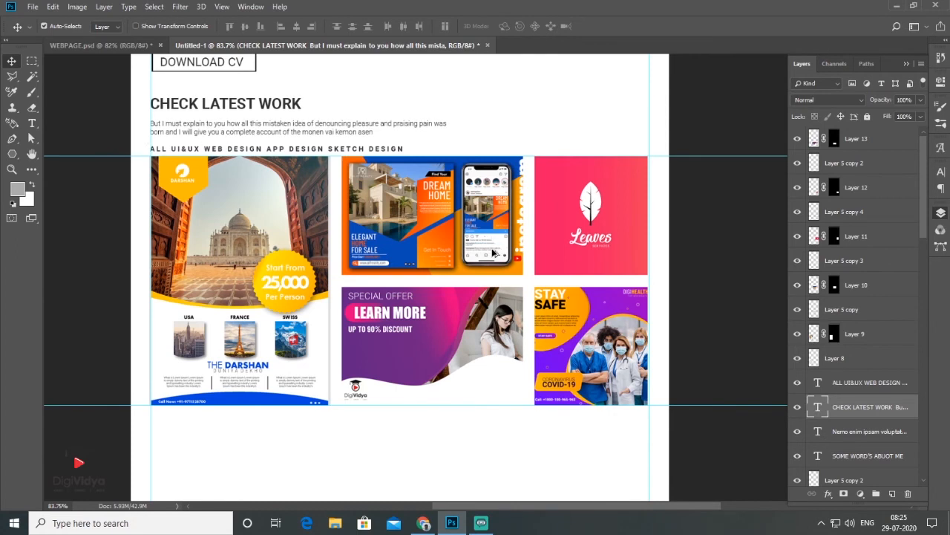
click(491, 279)
scroll(489, 286, down, 4)
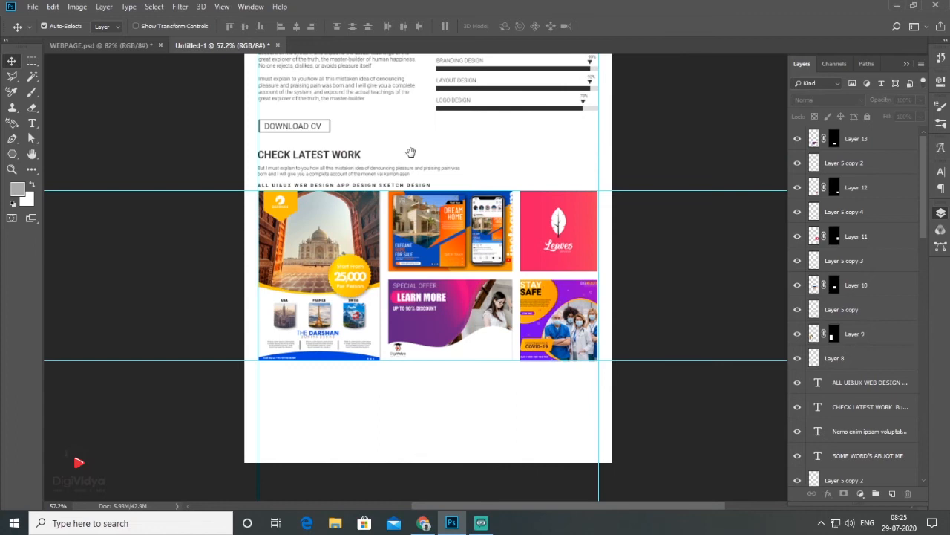
drag(406, 164, 402, 173)
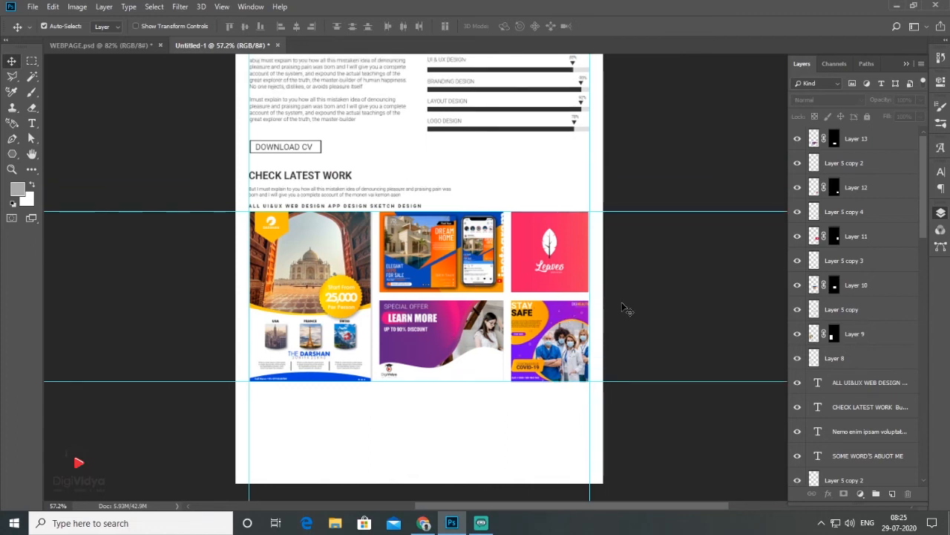
Place the SUBSCRIBE NEWSLETTER heading, its paragraph and the email address field with arrow button centred below the portfolio grid, and deselect them
drag(524, 319, 518, 211)
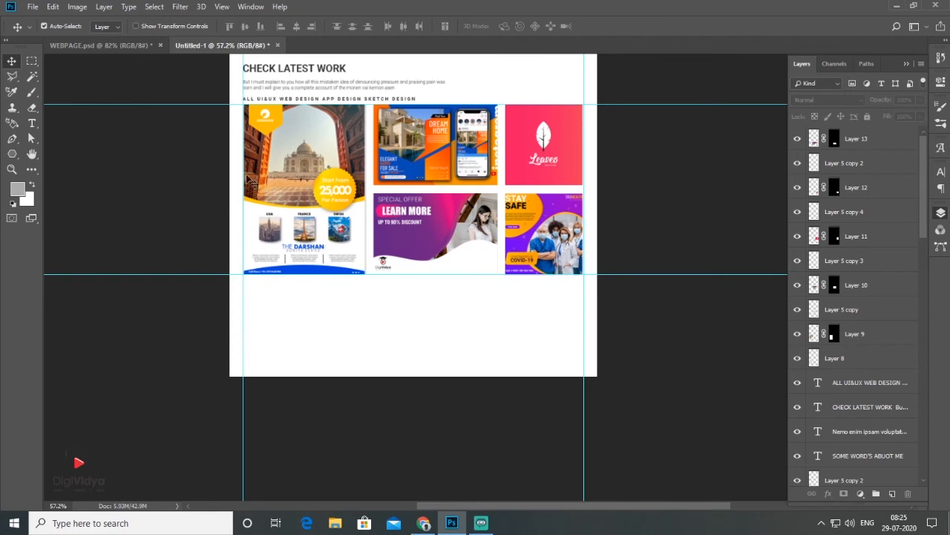
drag(426, 309, 427, 294)
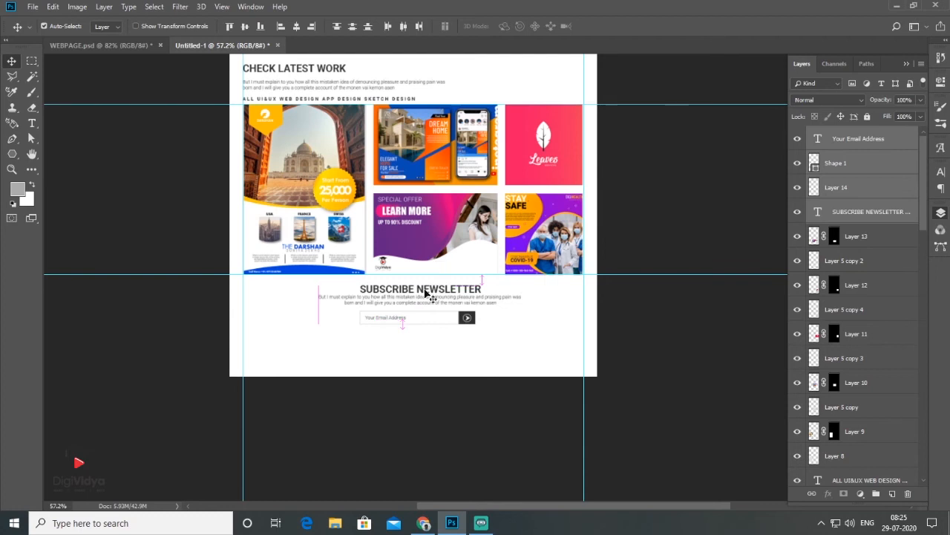
click(682, 352)
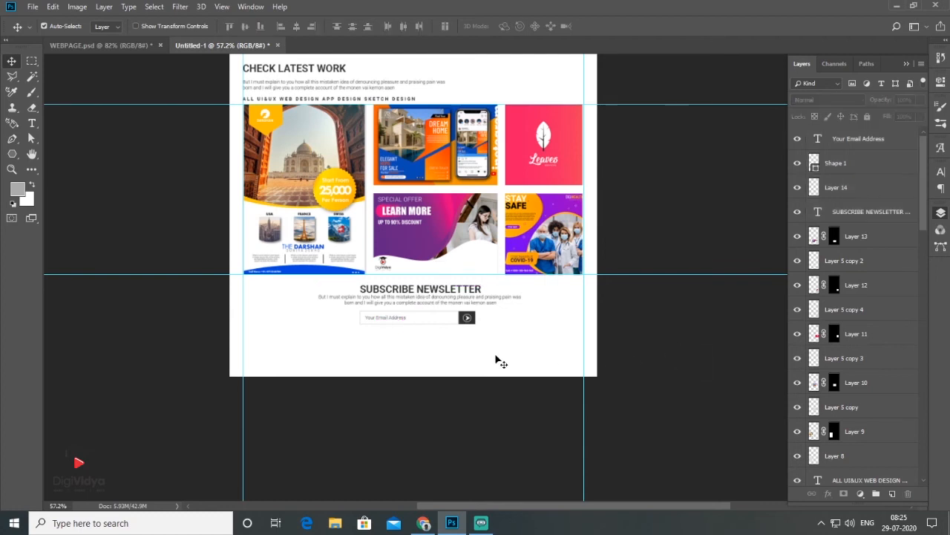
Nudge the SUBSCRIBE NEWSLETTER heading and its paragraph slightly up, away from the email address field, and deselect them
scroll(412, 331, up, 4)
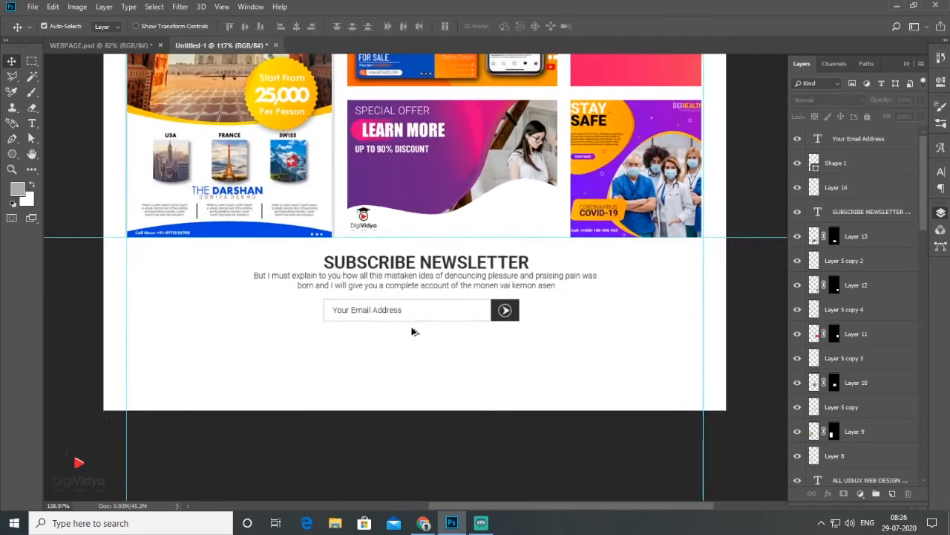
click(396, 248)
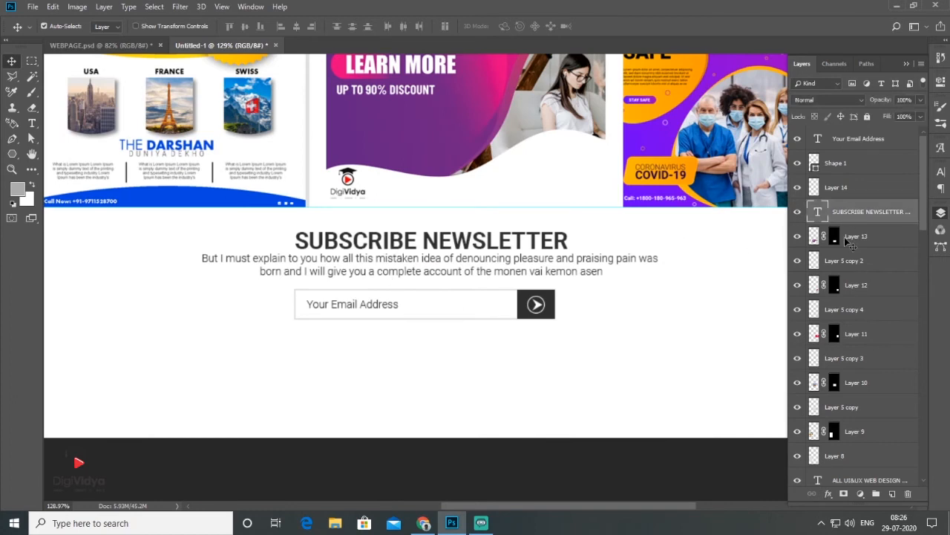
key(Up)
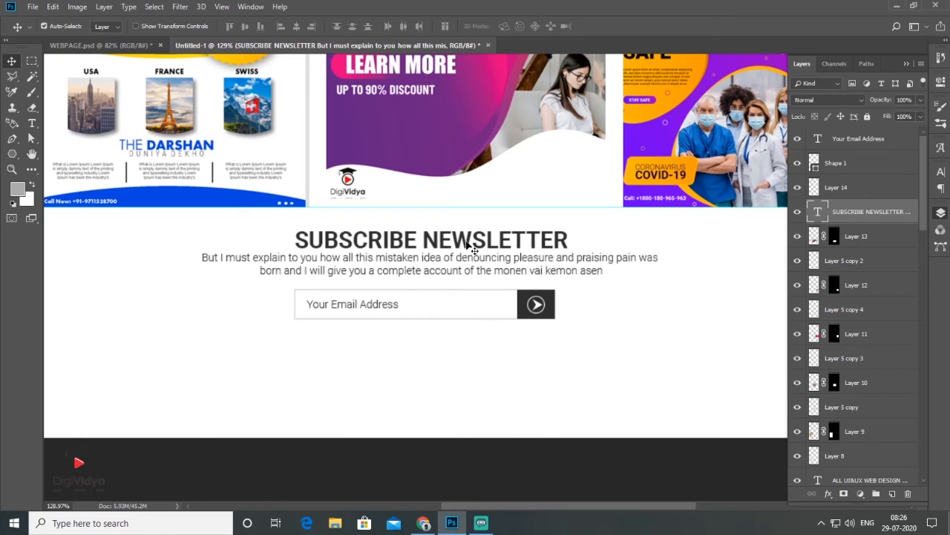
key(Up)
scroll(484, 329, down, 2)
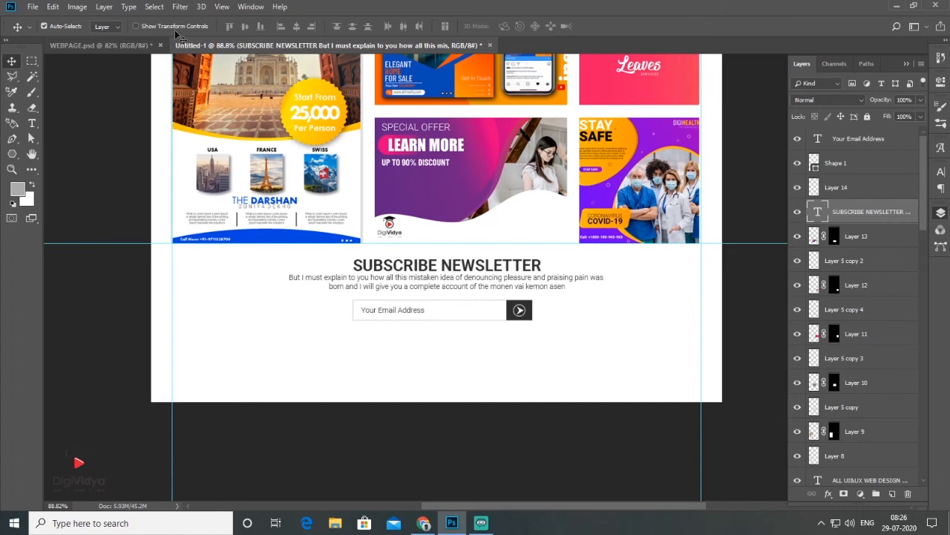
click(144, 68)
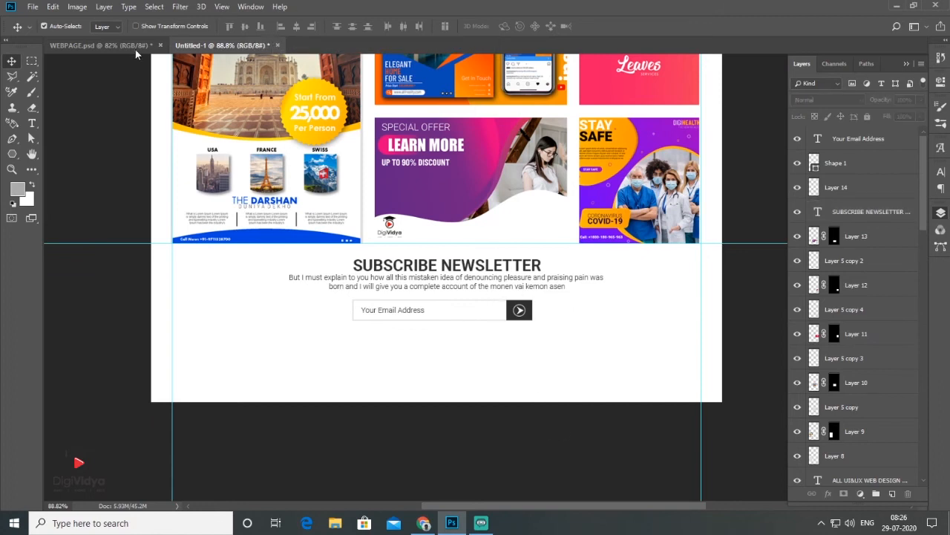
Place the dark footer with its centred paragraph, white divider line, copyright line and three social media icons along the page's bottom edge
key(ctrl+Tab)
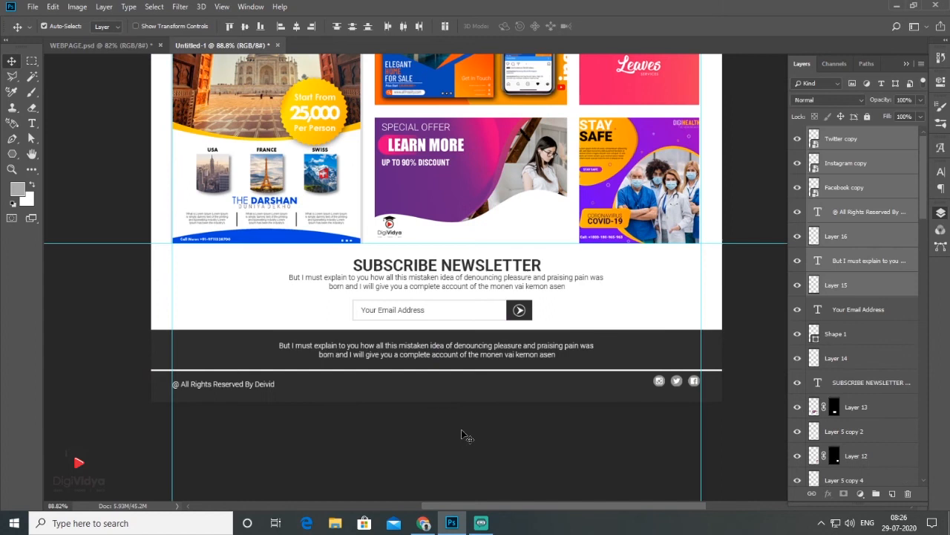
click(665, 409)
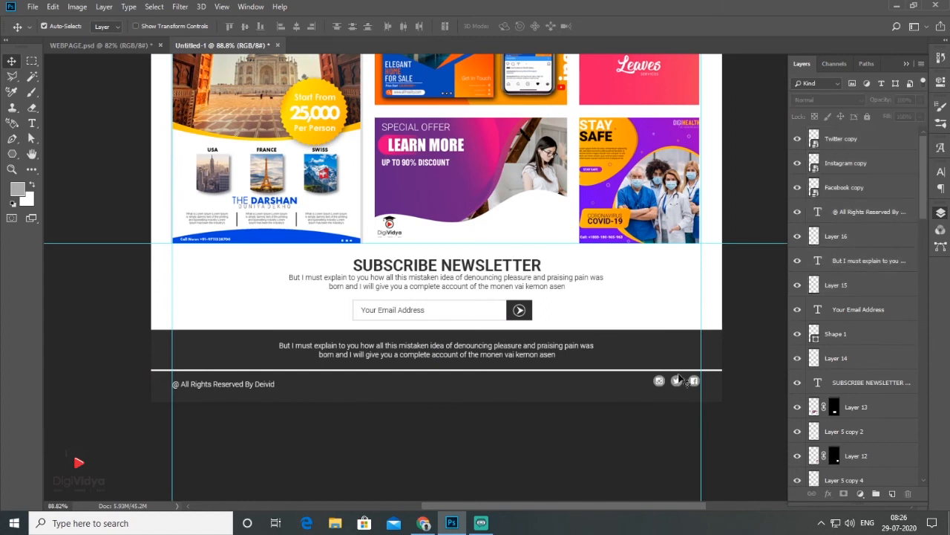
click(325, 389)
click(201, 387)
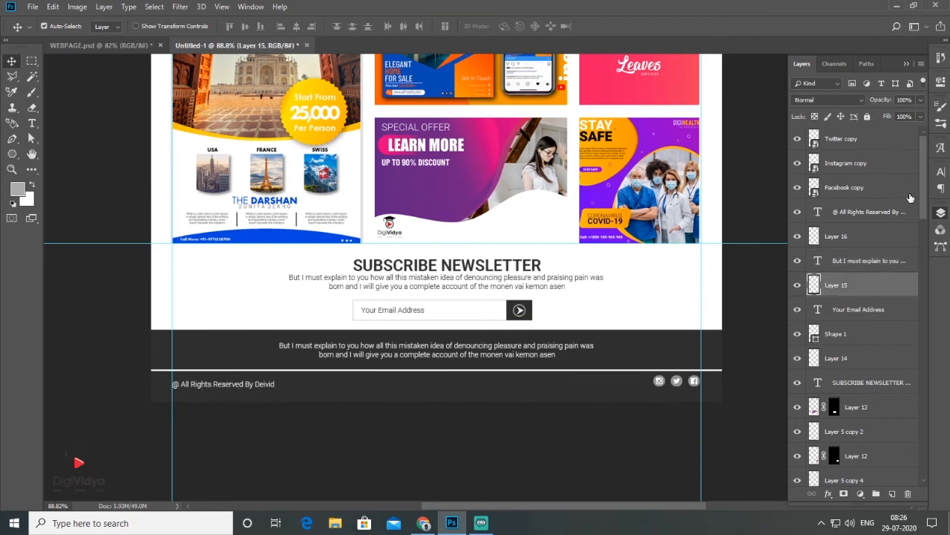
Review the assembled page from the footer up to the hero banner and the about section with its skill bars
scroll(891, 223, down, 5)
drag(921, 211, 927, 148)
scroll(402, 367, down, 2)
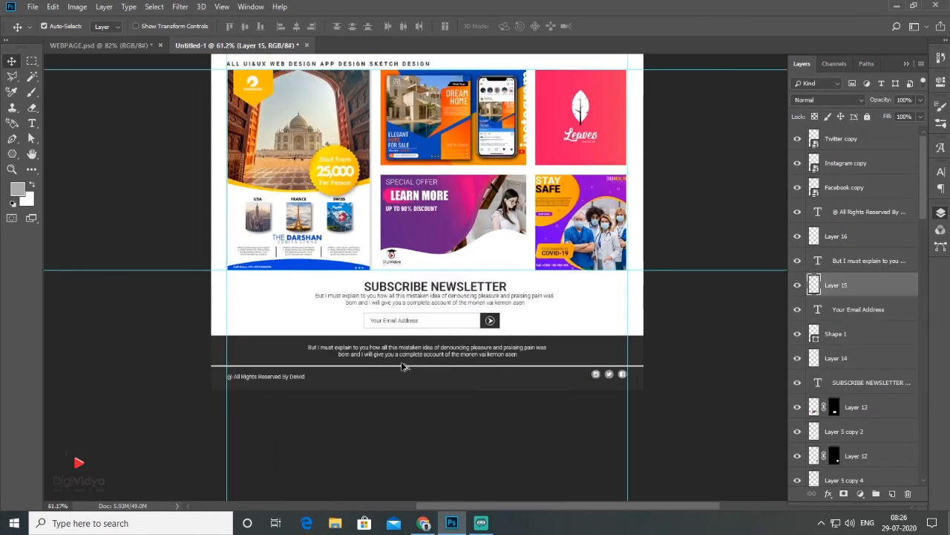
scroll(403, 366, down, 1)
drag(466, 150, 436, 315)
drag(445, 224, 490, 244)
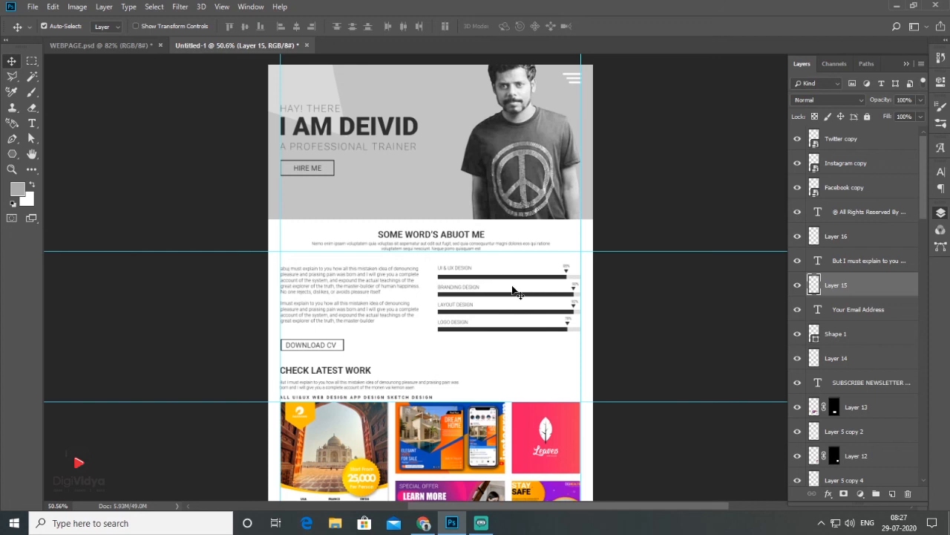
scroll(496, 297, up, 4)
scroll(389, 277, up, 1)
scroll(389, 277, up, 1)
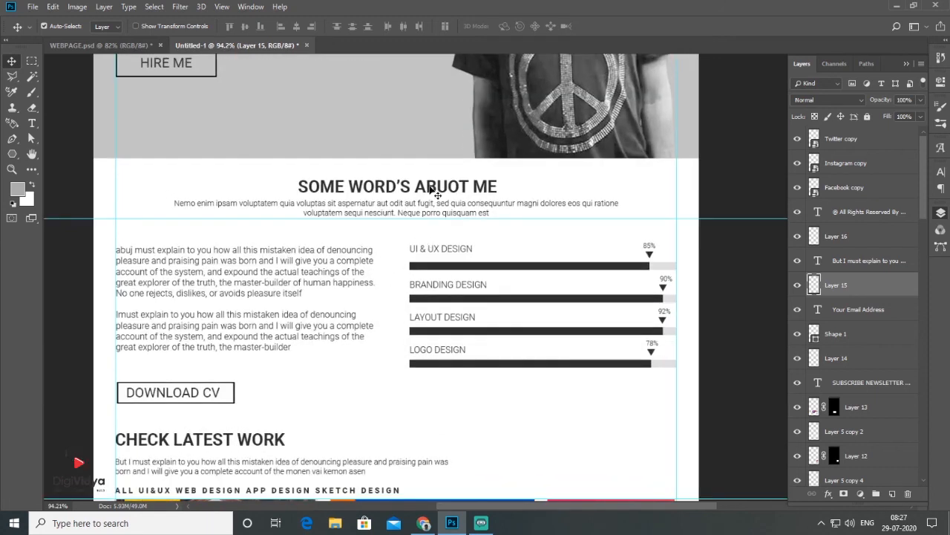
Hide the panels and show the page in full screen mode on a black background
key(F7)
key(Tab)
key(f)
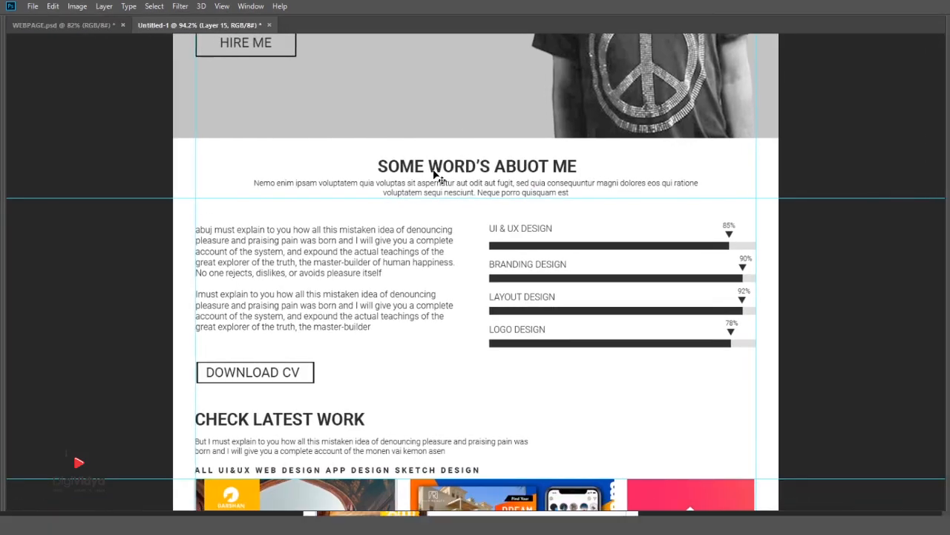
key(f)
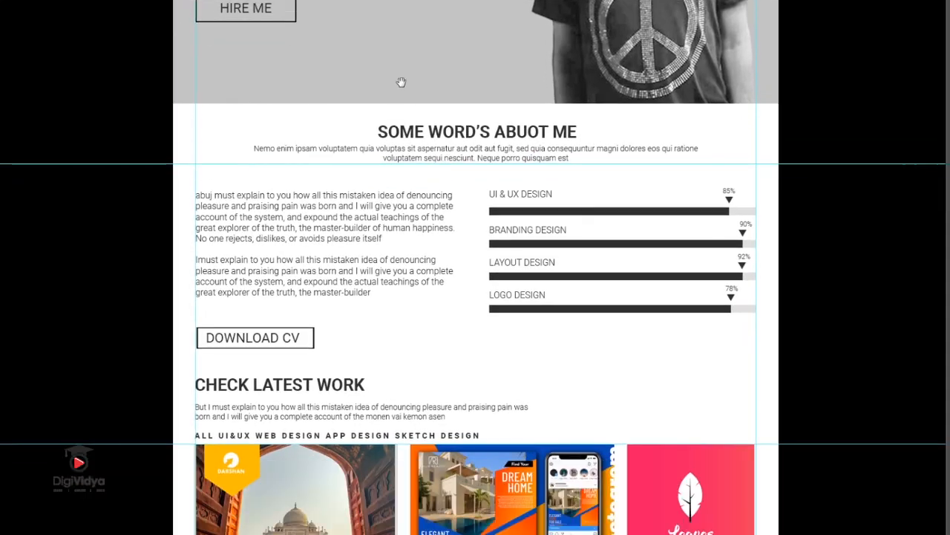
Examine the whole page layout in full screen, from the hero banner through the portfolio grid to the footer and back
drag(401, 82, 398, 272)
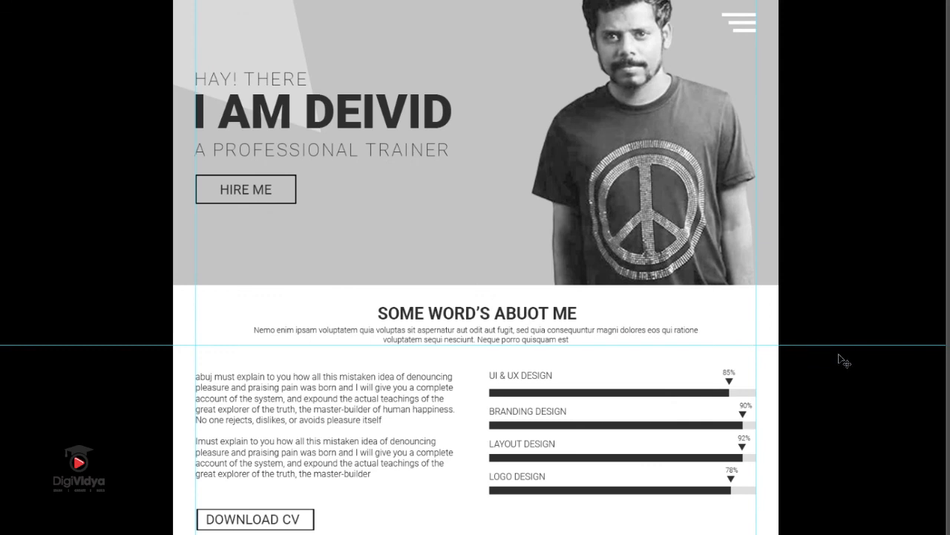
scroll(841, 360, down, 5)
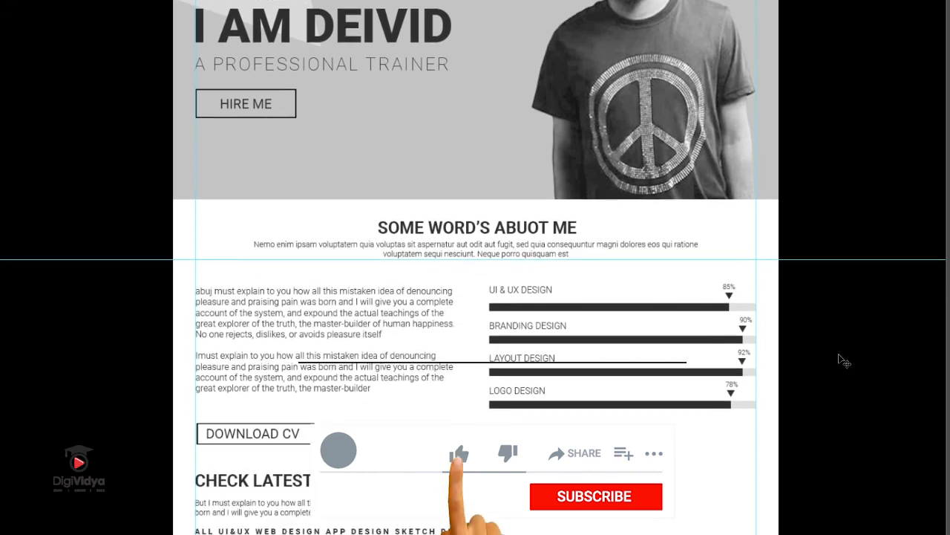
scroll(841, 361, down, 3)
scroll(842, 360, down, 5)
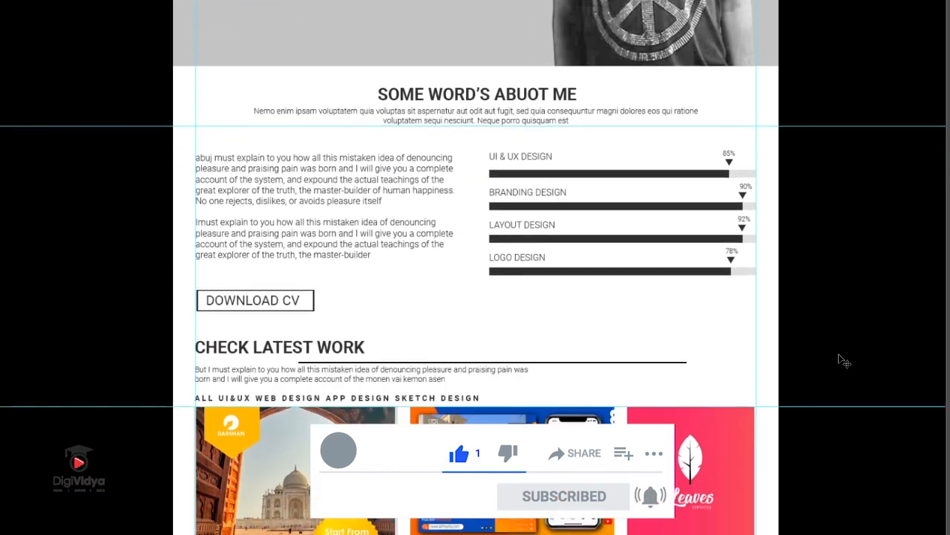
scroll(842, 360, down, 8)
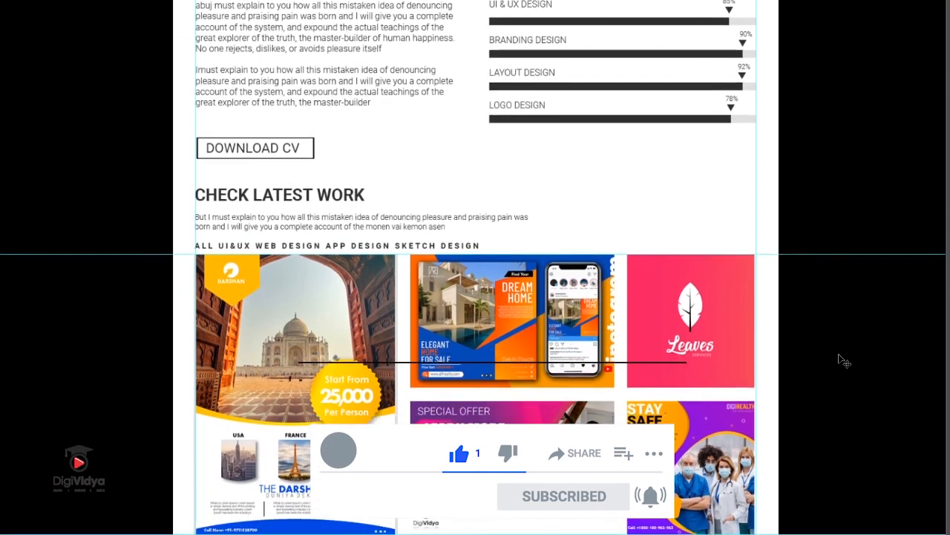
scroll(842, 360, down, 7)
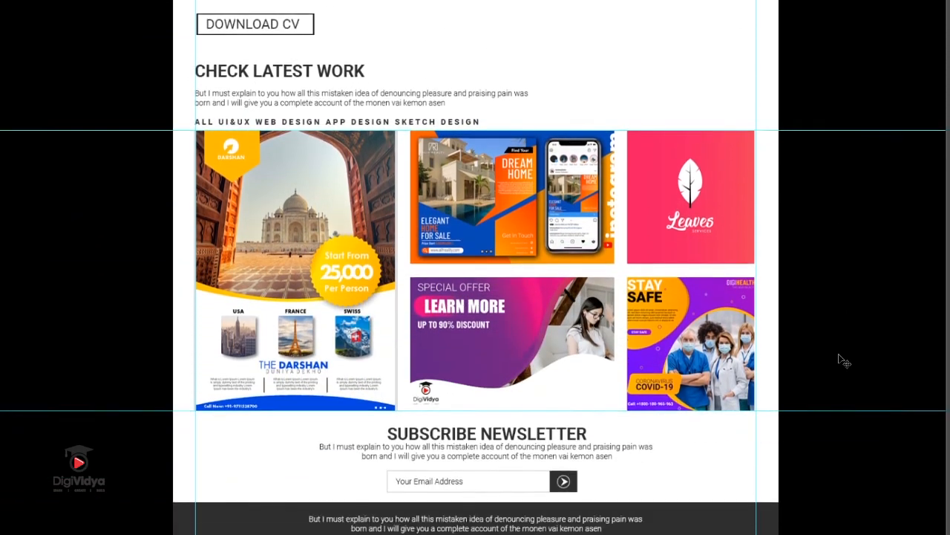
scroll(842, 358, down, 5)
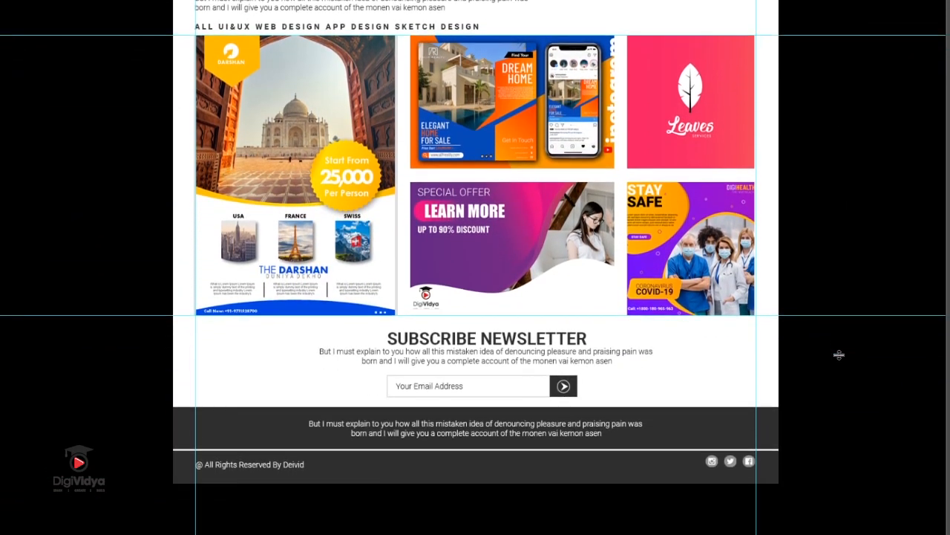
scroll(839, 355, down, 1)
scroll(845, 360, up, 1)
scroll(843, 360, up, 15)
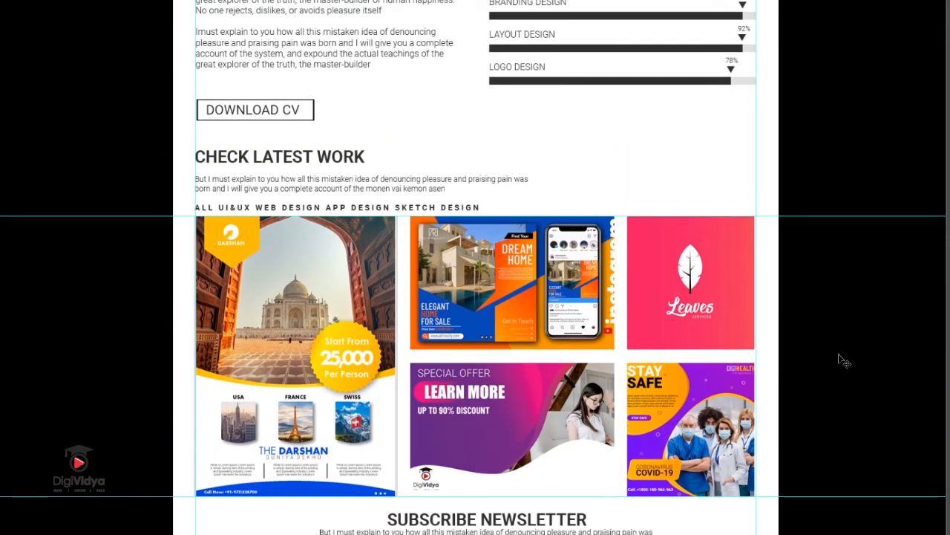
scroll(843, 358, up, 18)
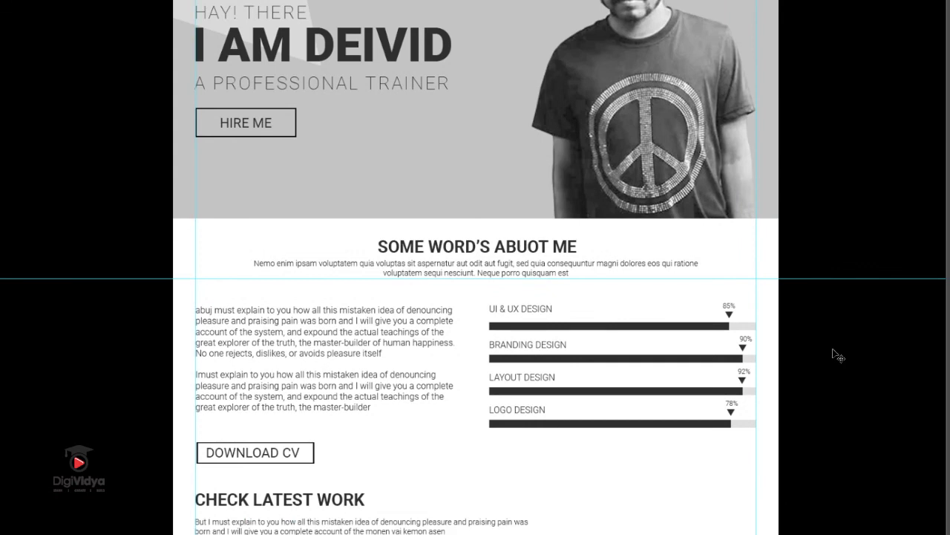
scroll(838, 355, down, 3)
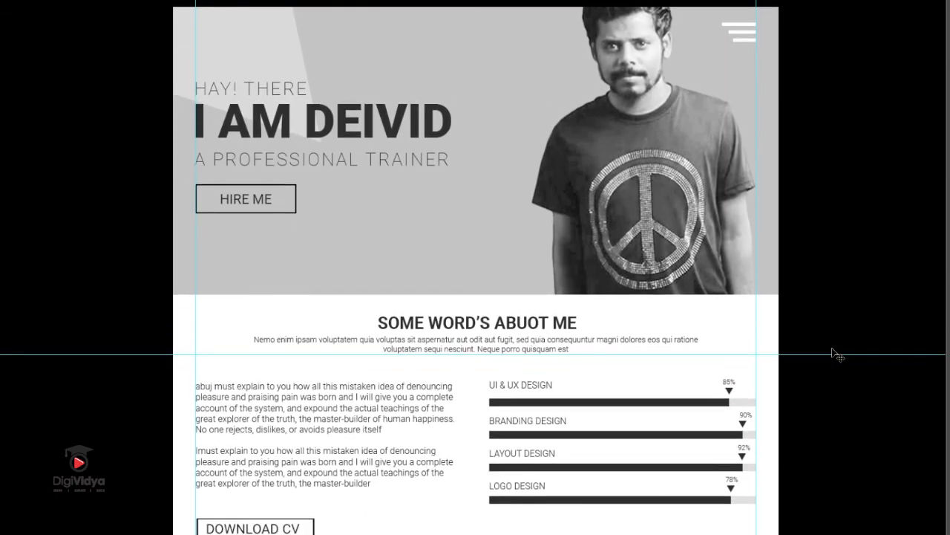